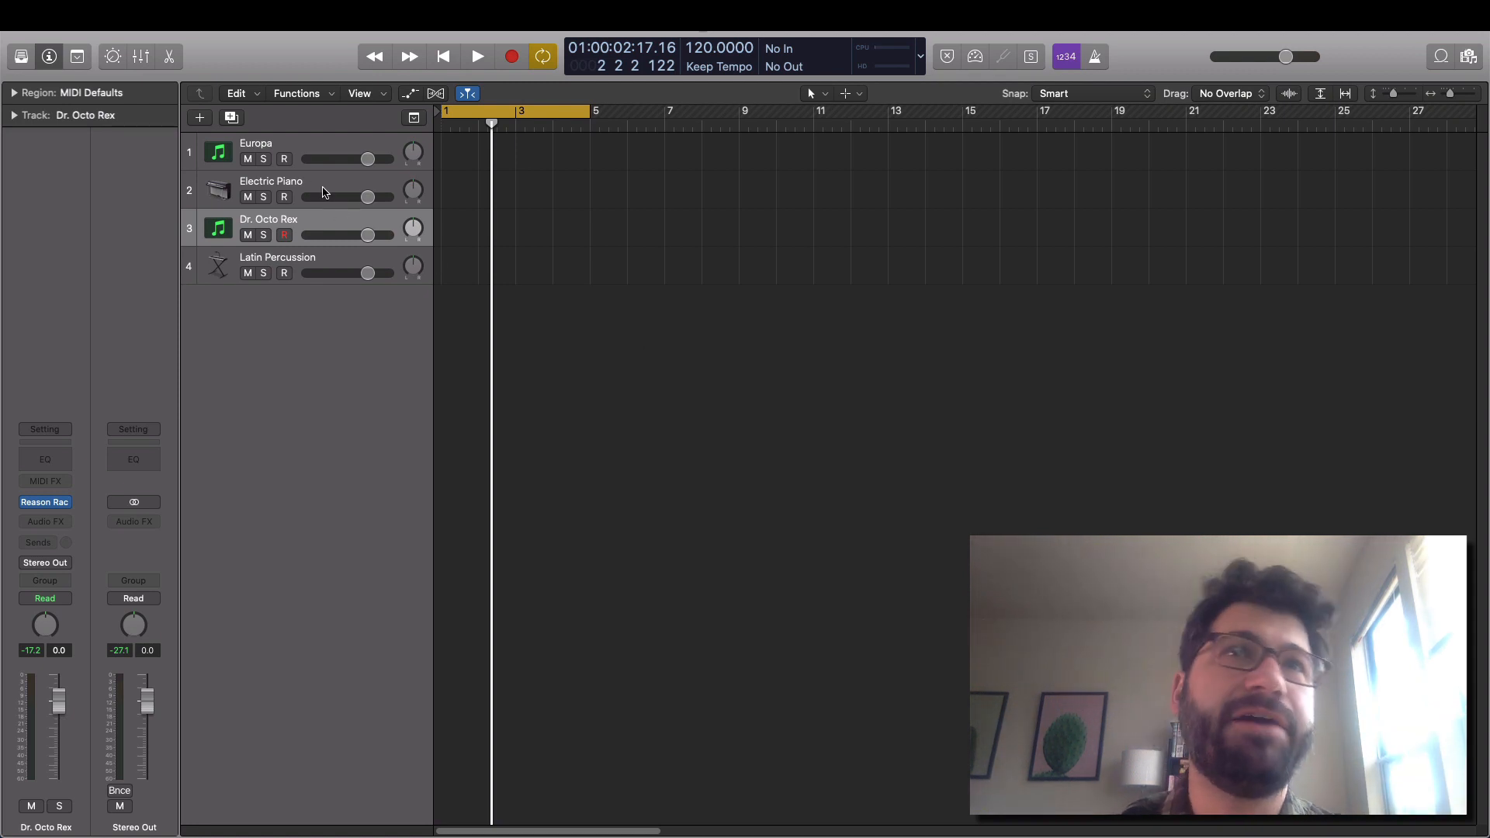
- Open the Reason Rack Plugin on the Europa track and move its window clear of the track list
left_click(305, 150)
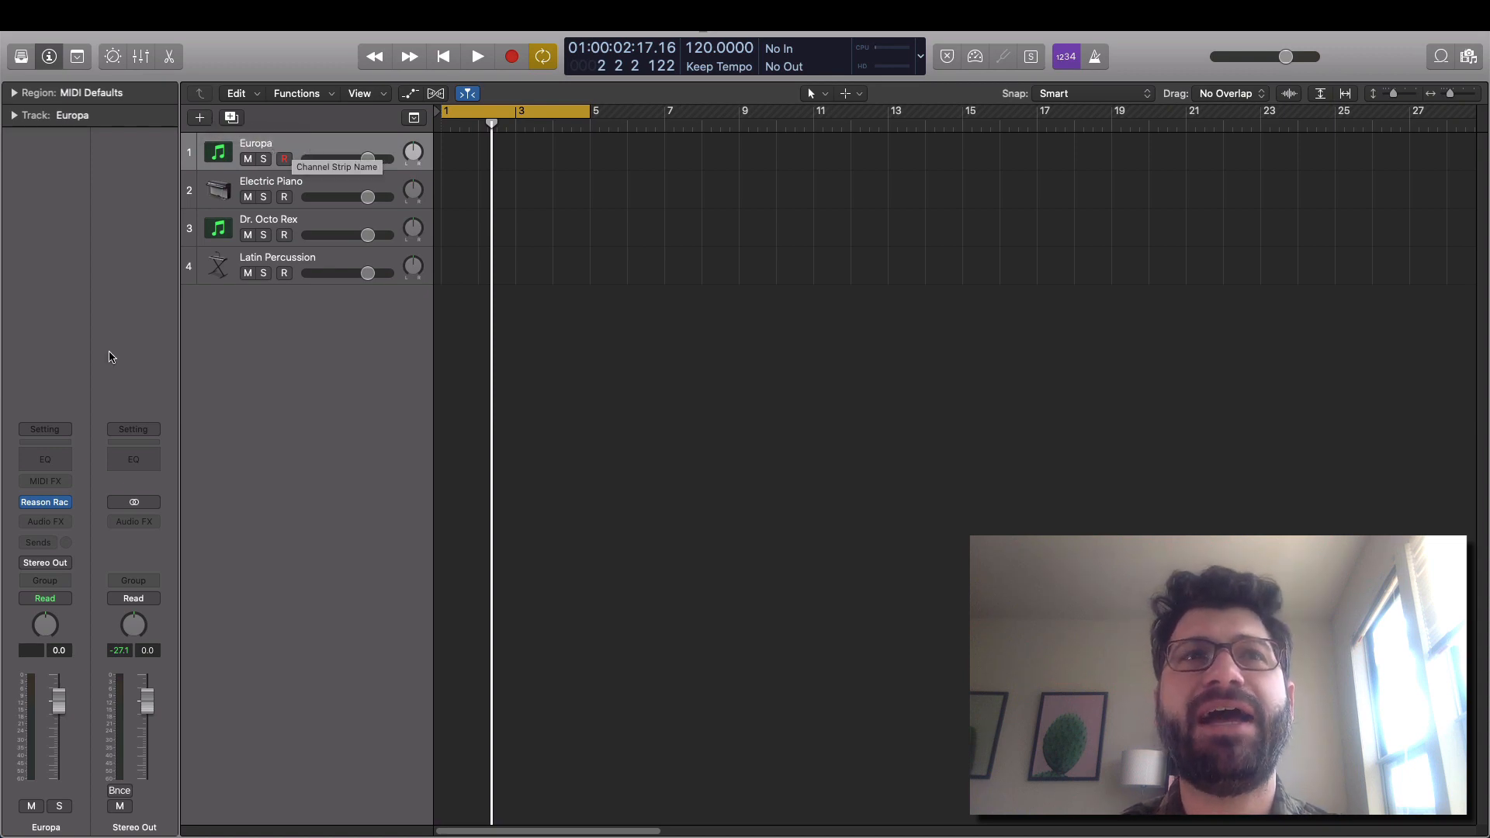
left_click(47, 503)
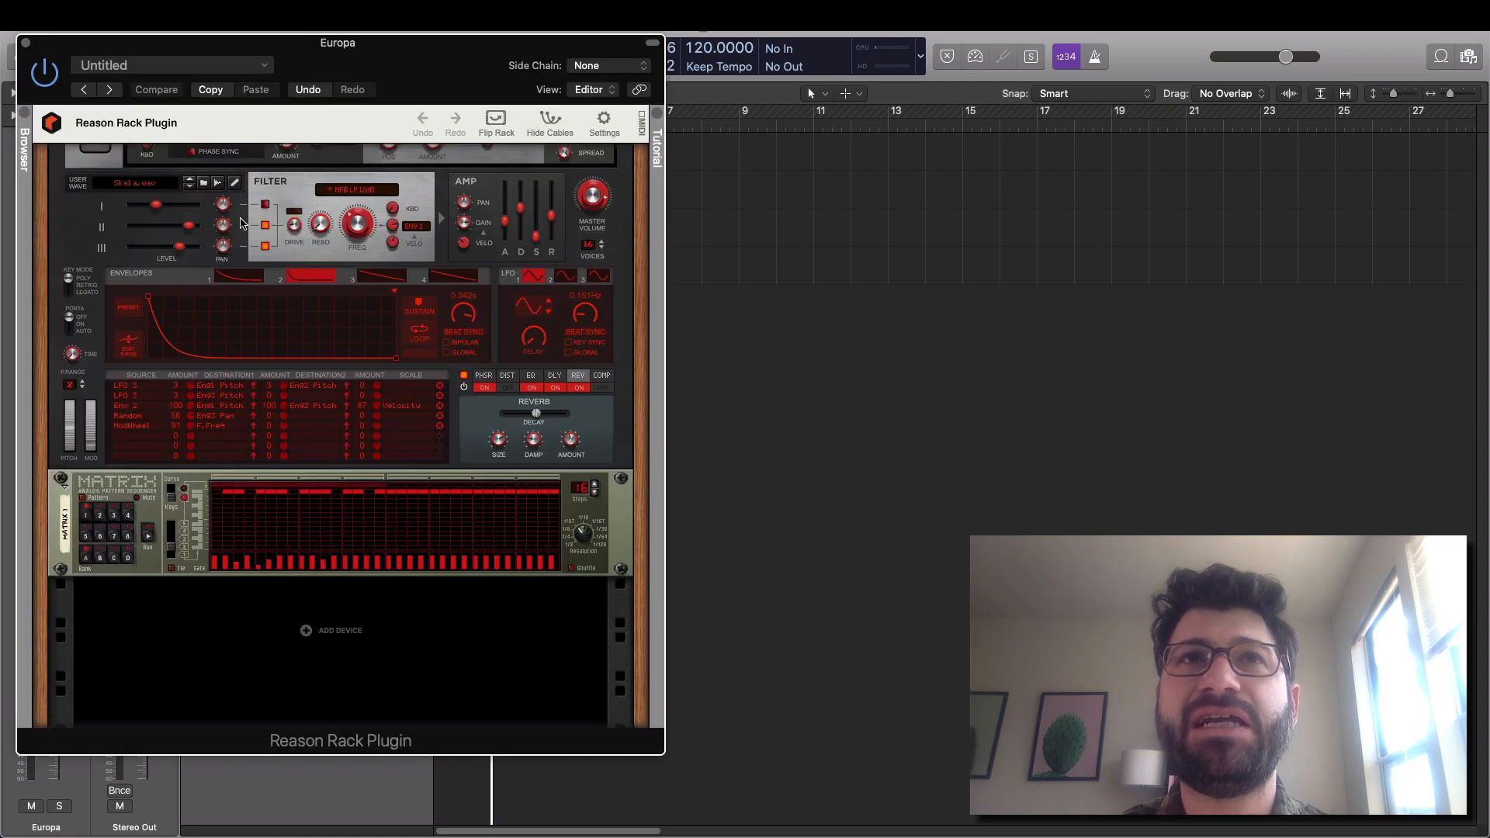
left_click_drag(240, 40, 980, 128)
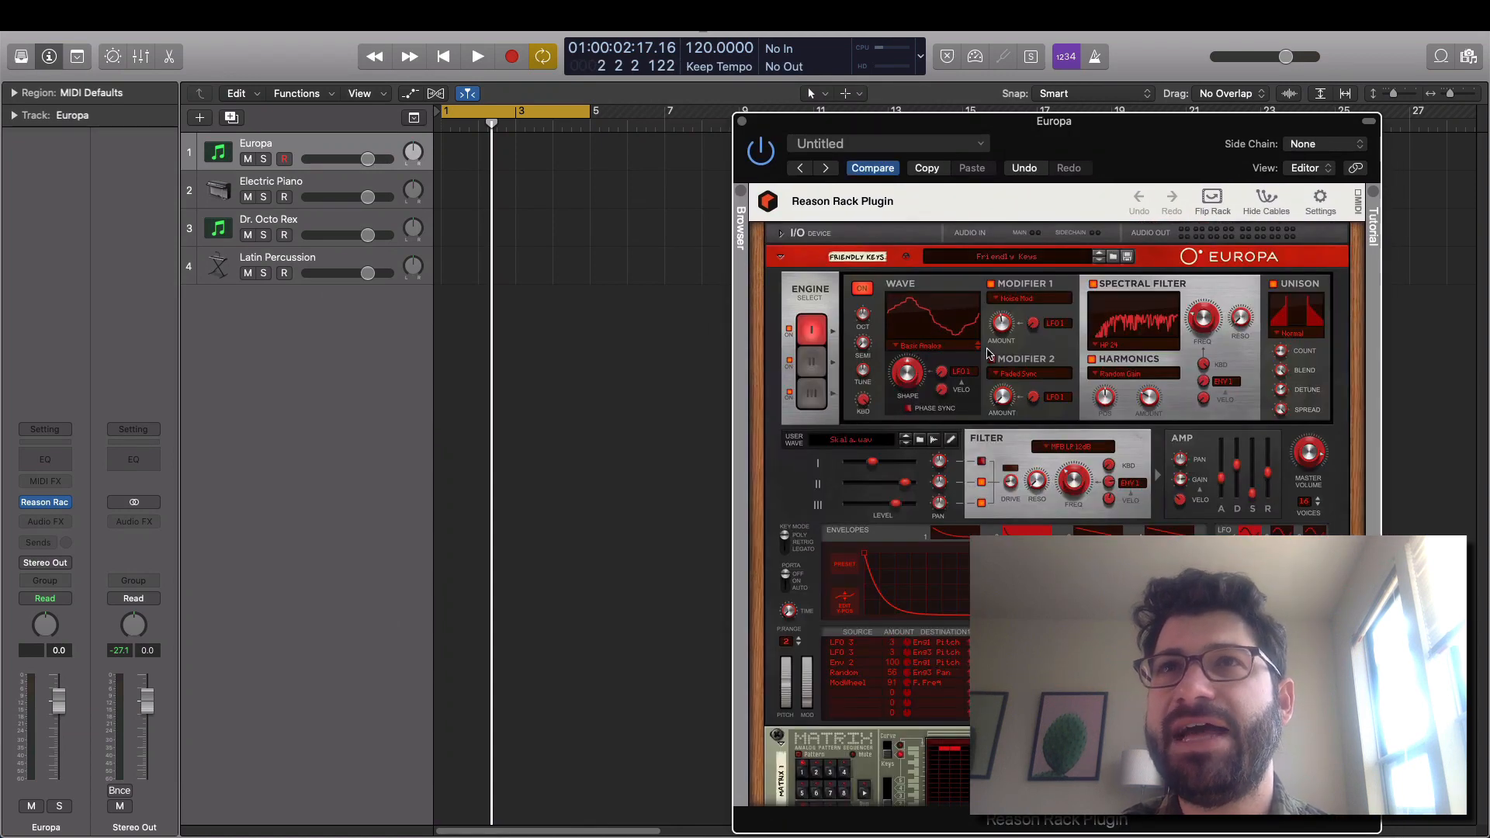
- Select the Matrix device and flip the rack to examine its cabling to Europa, returning to the front view
scroll(931, 327, "down", 3)
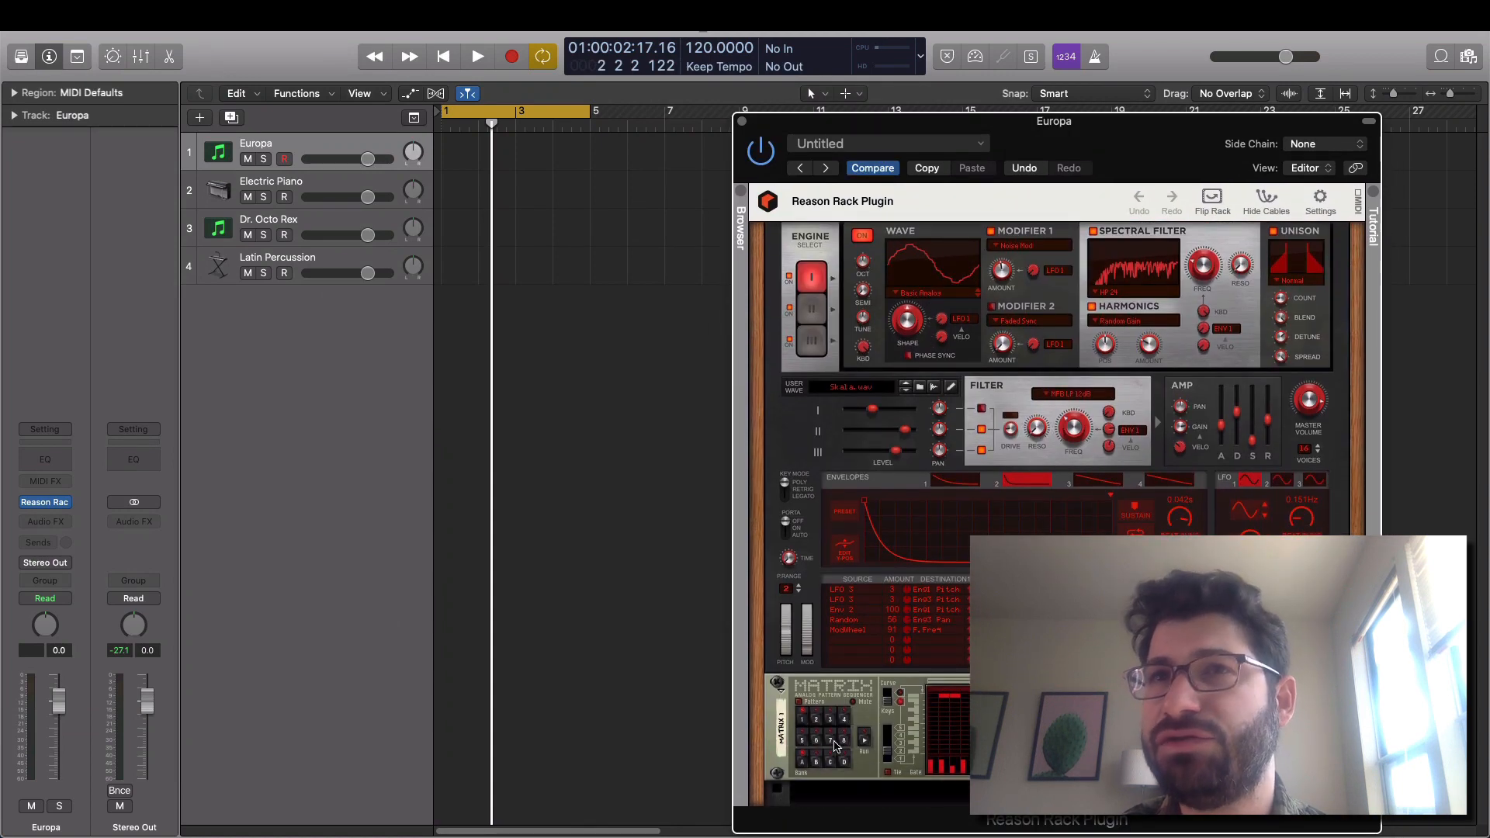
left_click(800, 708)
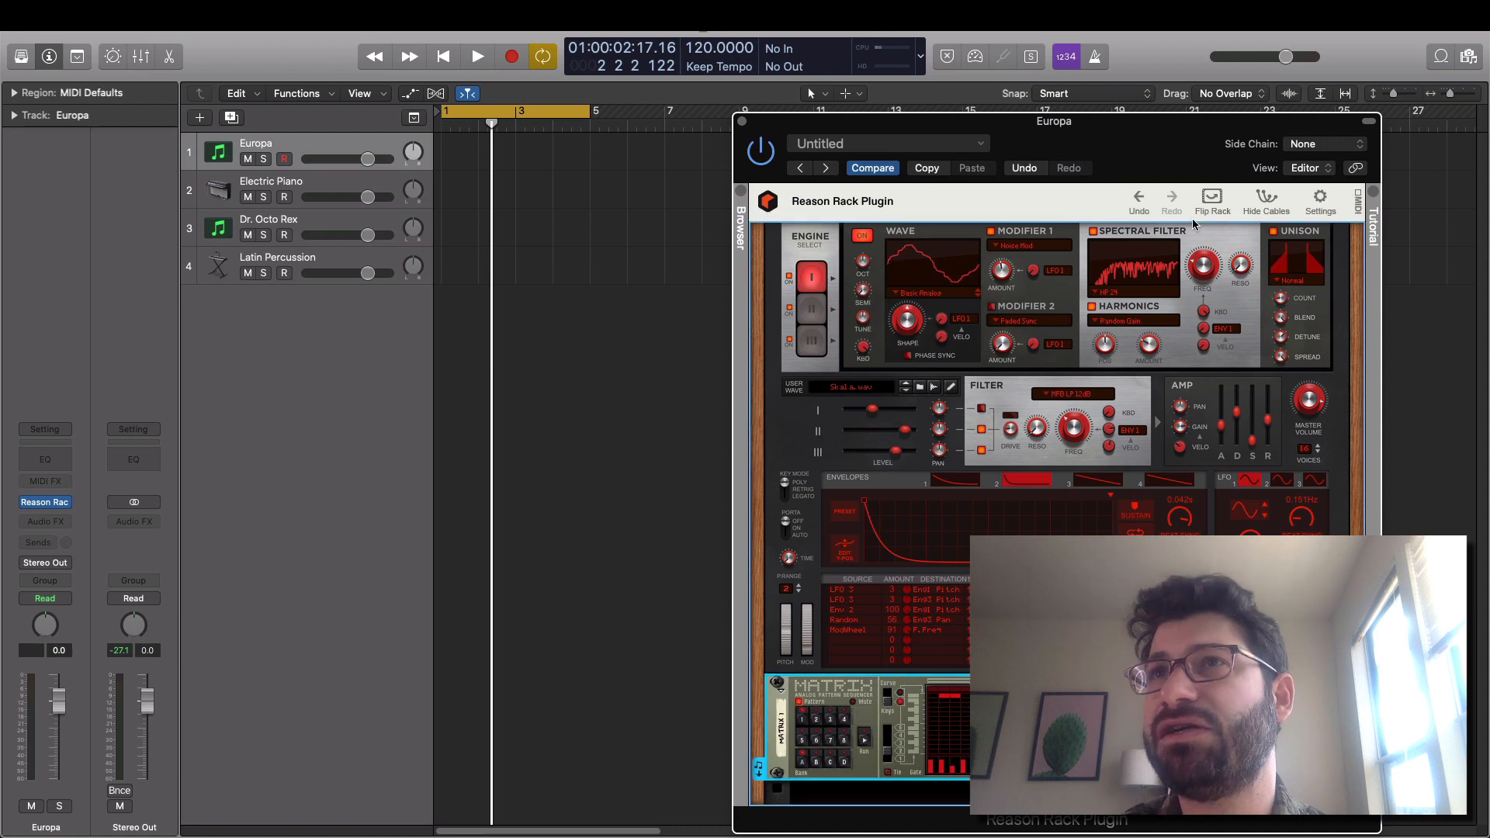
left_click(1214, 199)
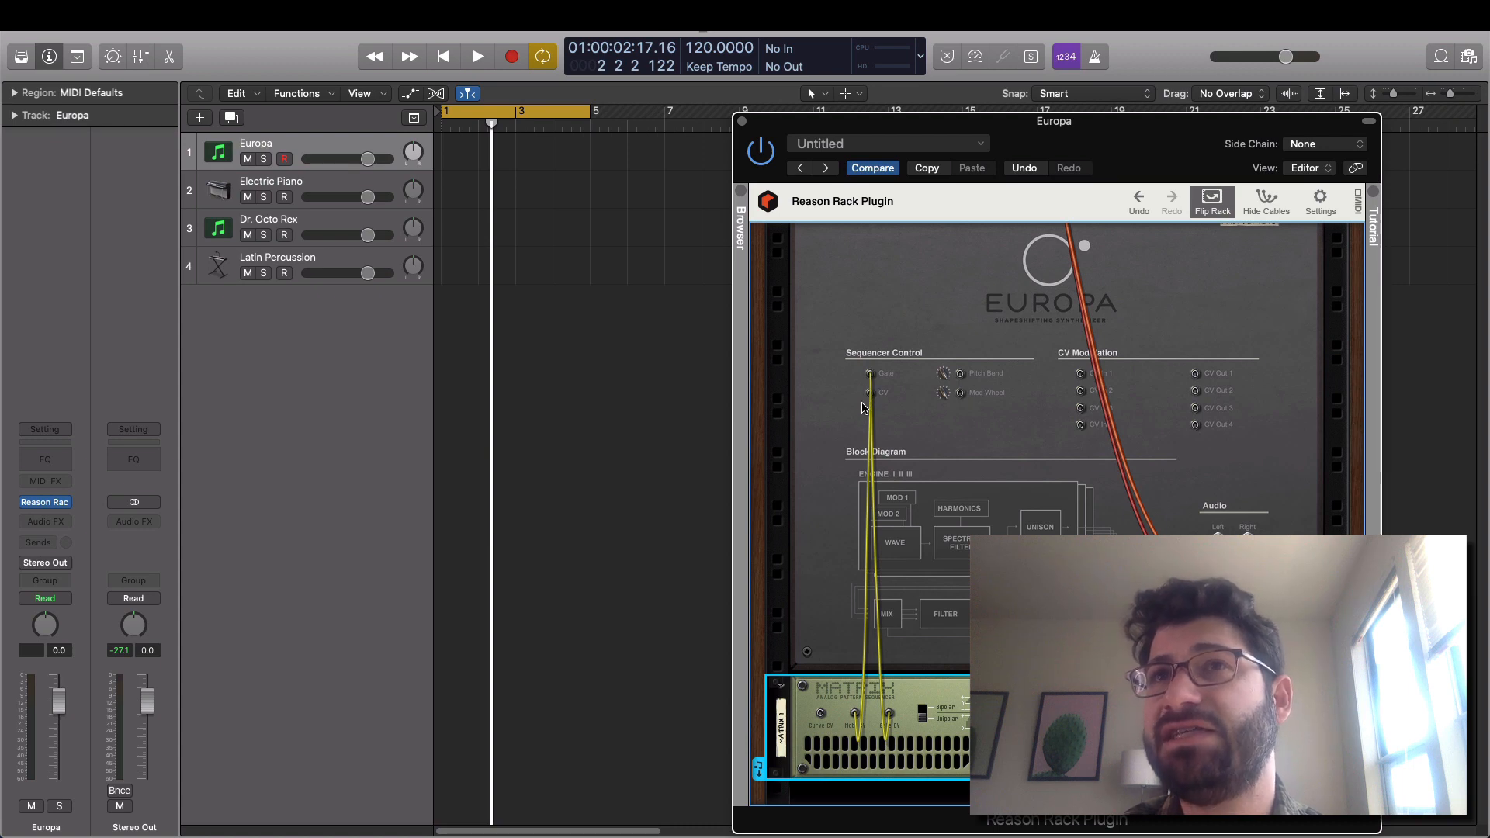
left_click(1204, 204)
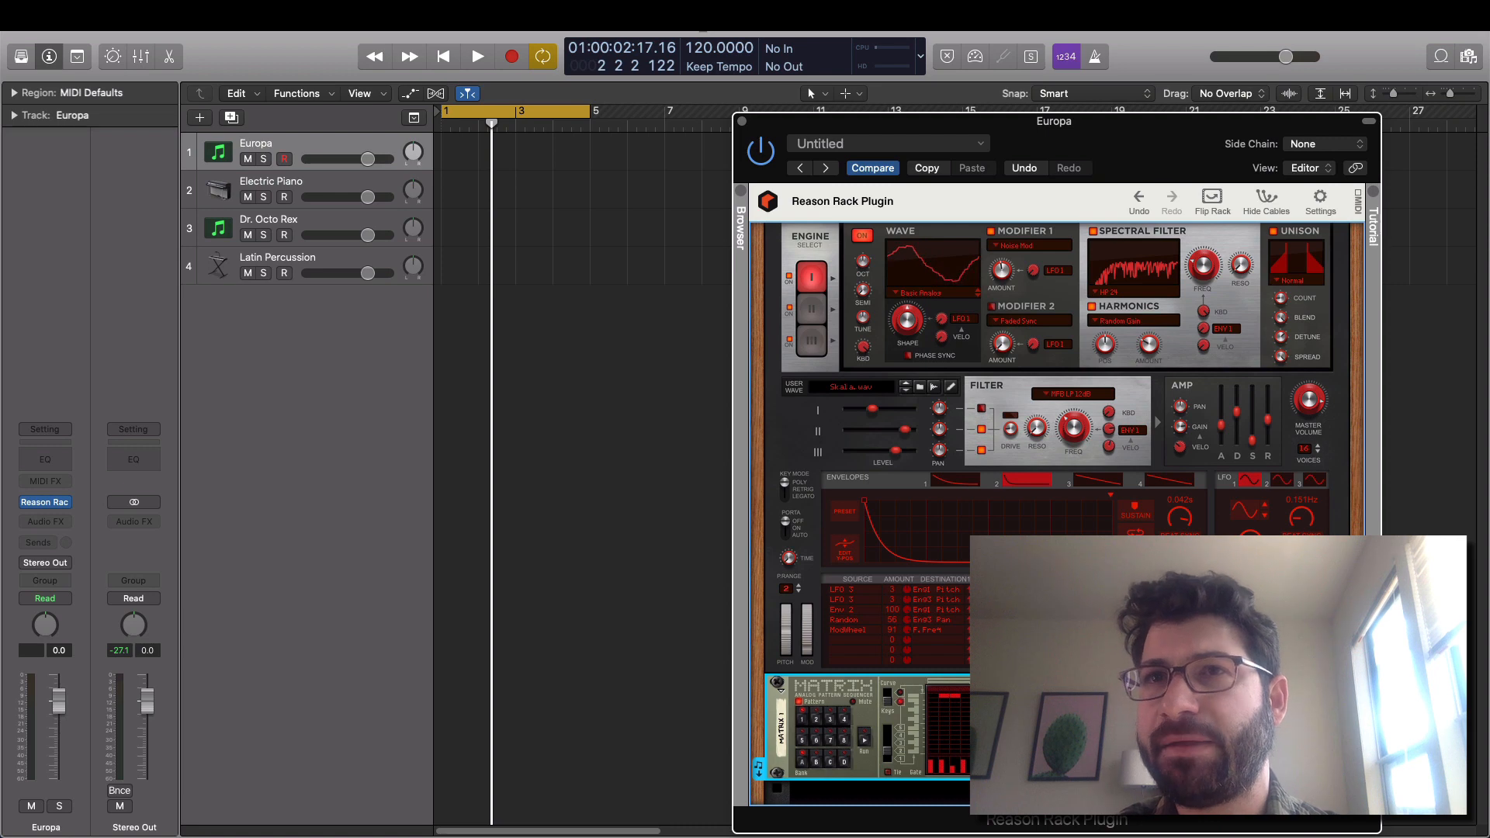
- Run the Matrix pattern to audition it on Europa, and bring the Matrix's MIDI export handle into view
scroll(877, 729, "down", 2)
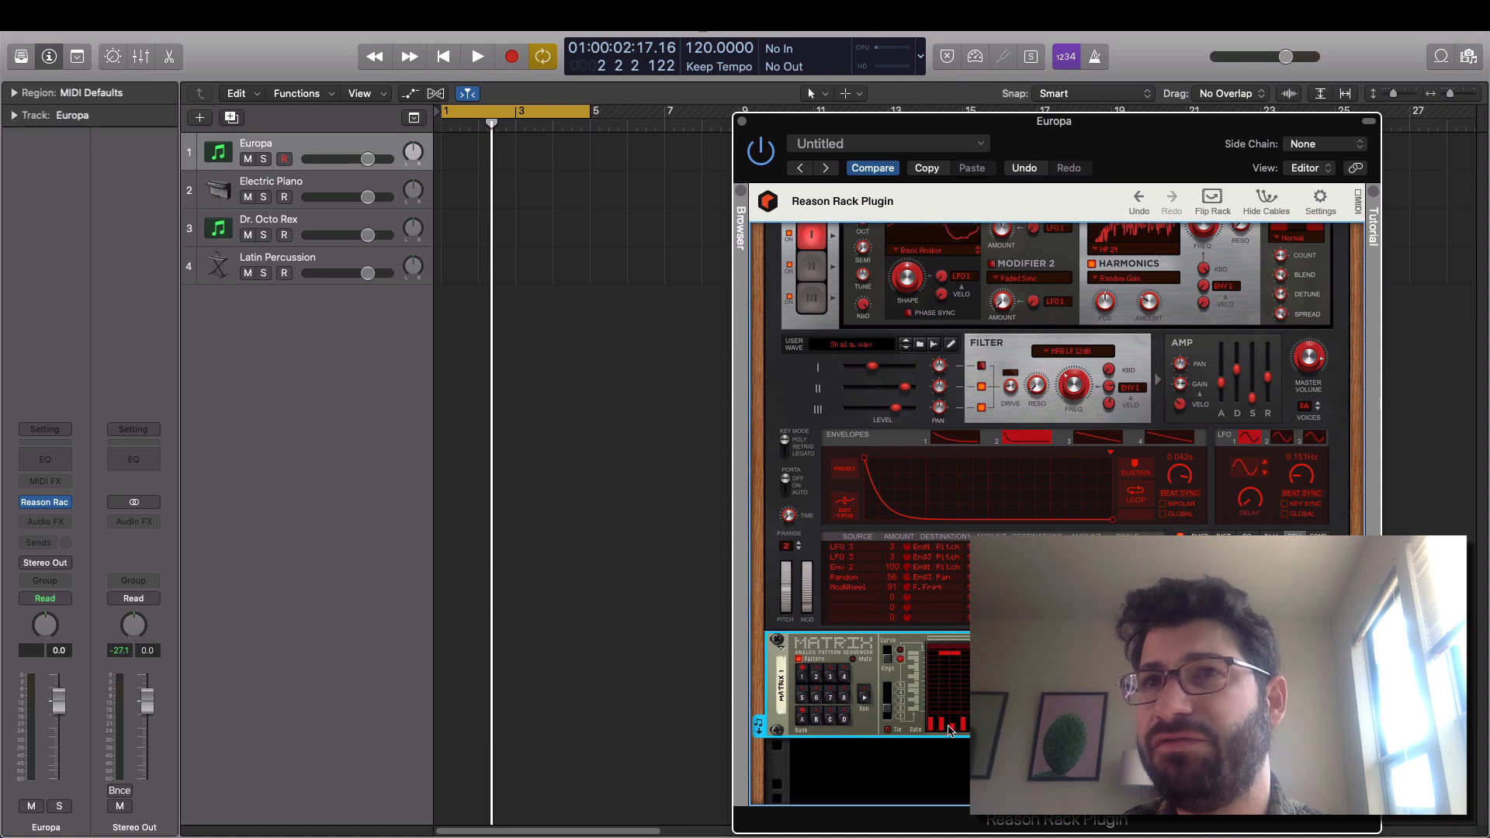
left_click(863, 698)
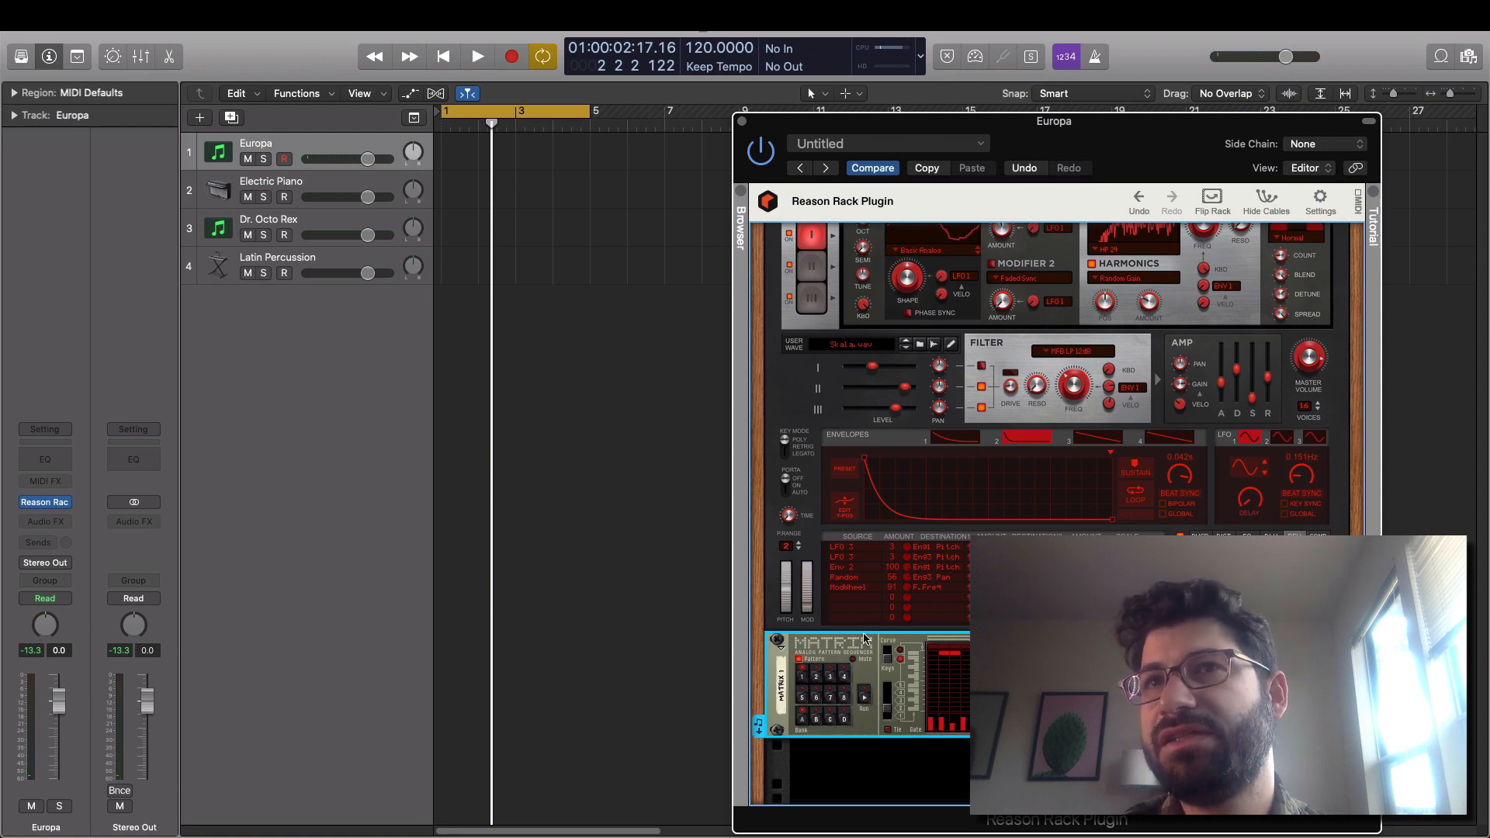
scroll(865, 638, "up", 3)
scroll(851, 444, "down", 5)
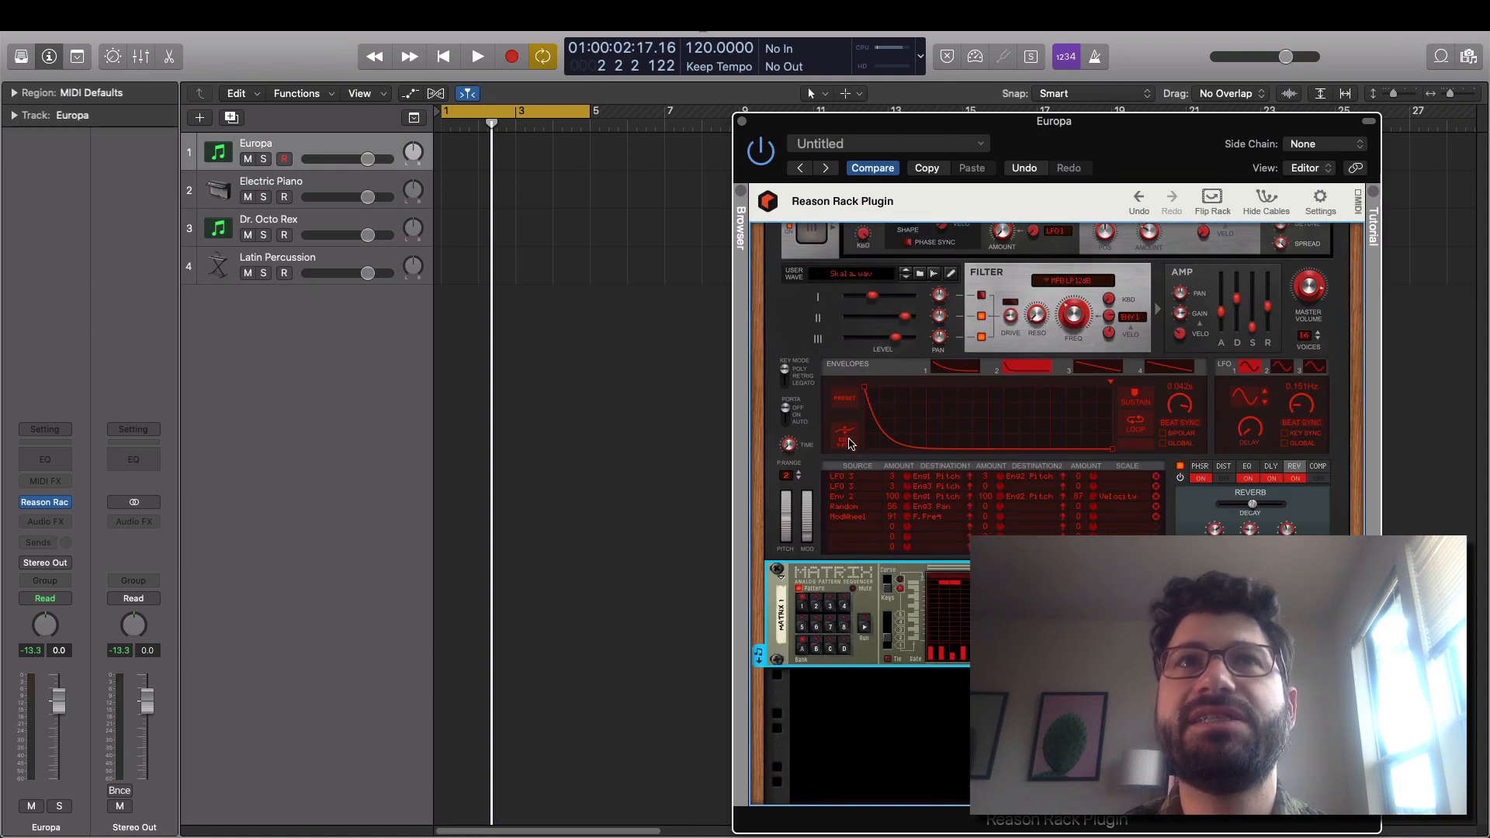
scroll(822, 543, "up", 2)
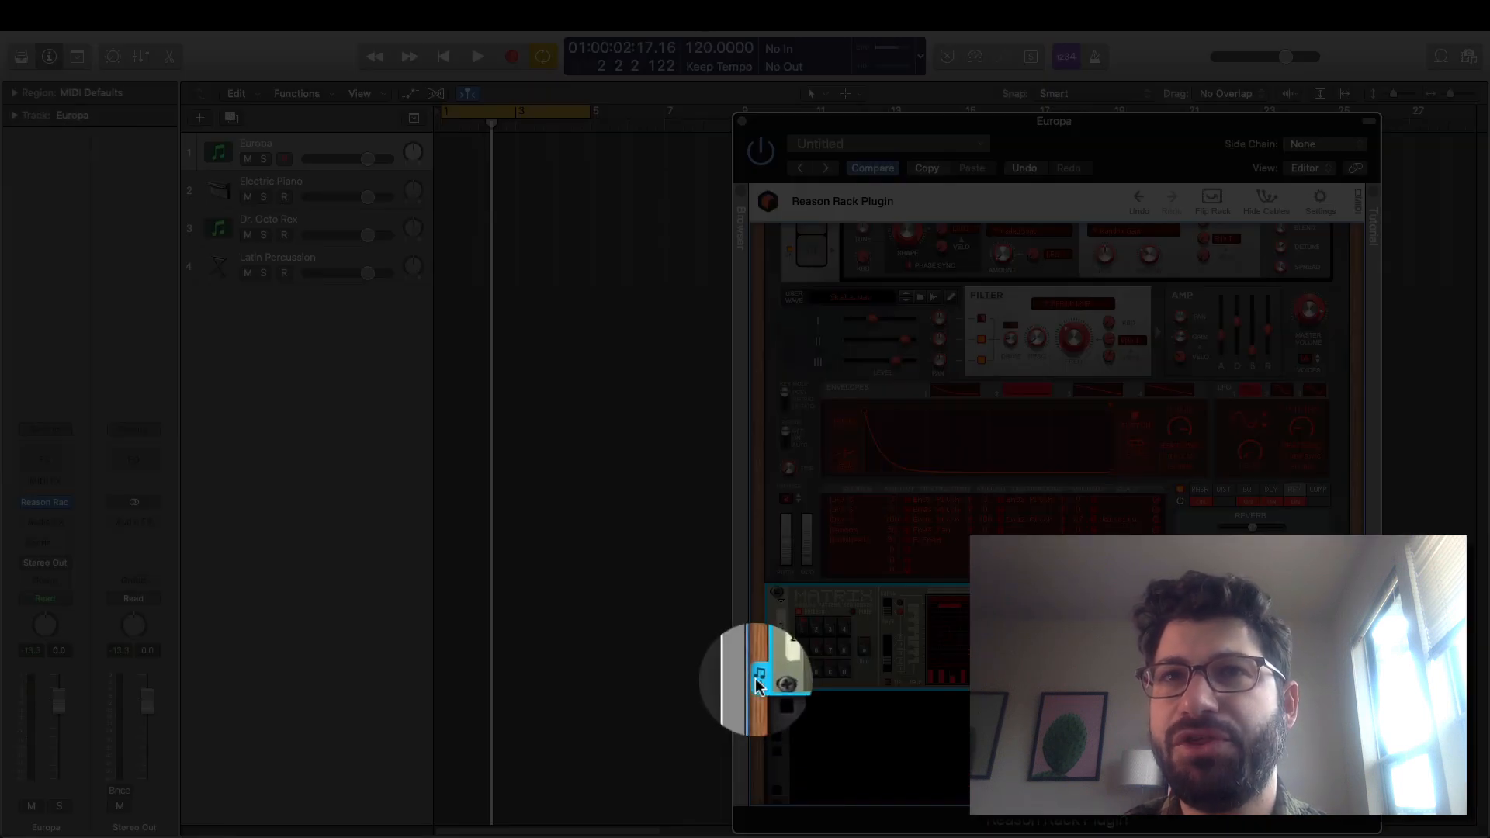
left_click_drag(756, 678, 448, 203)
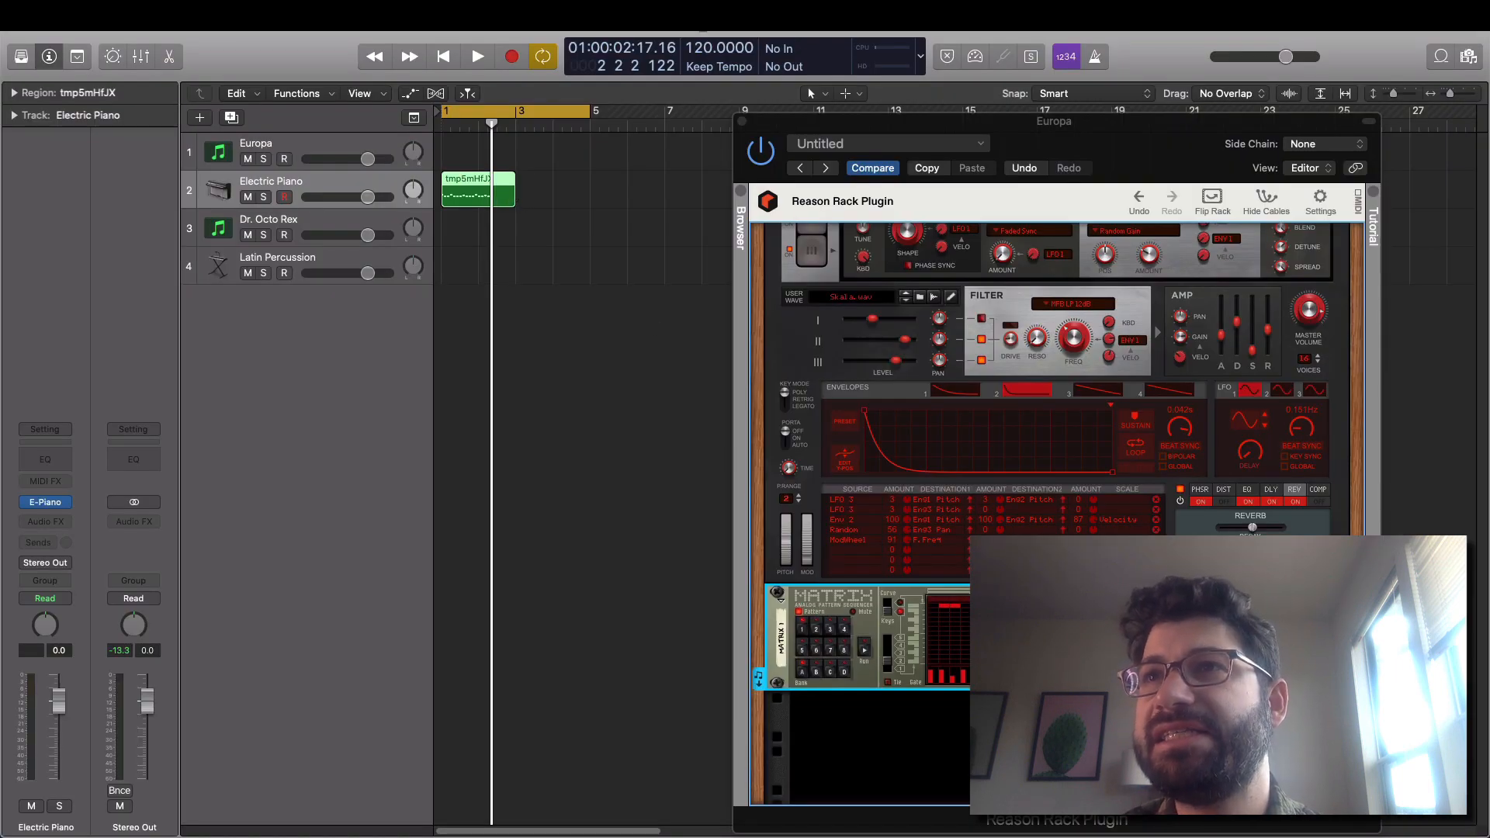
left_click(1086, 636)
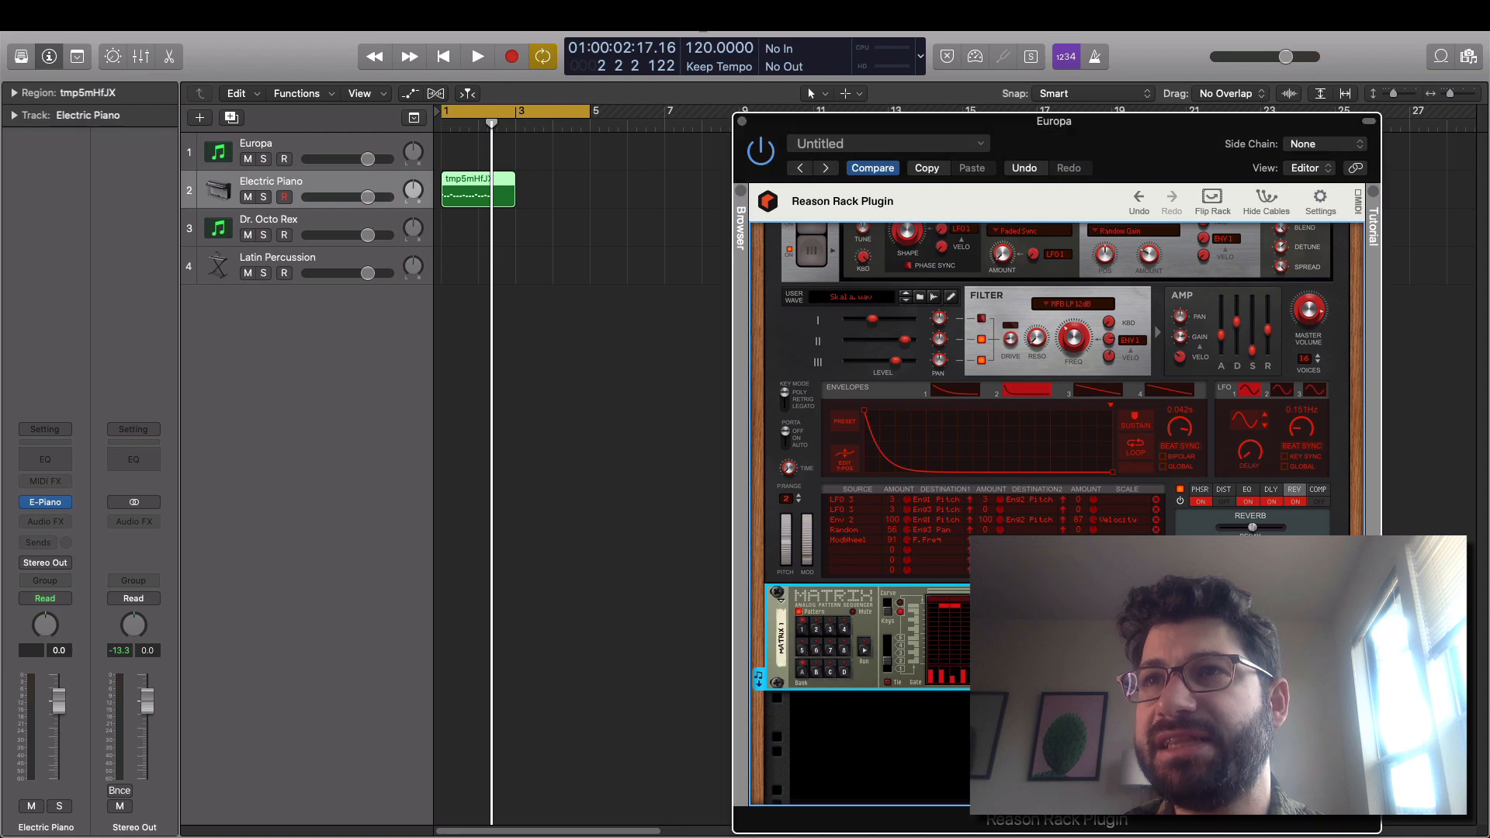
left_click(481, 180)
key("Delete")
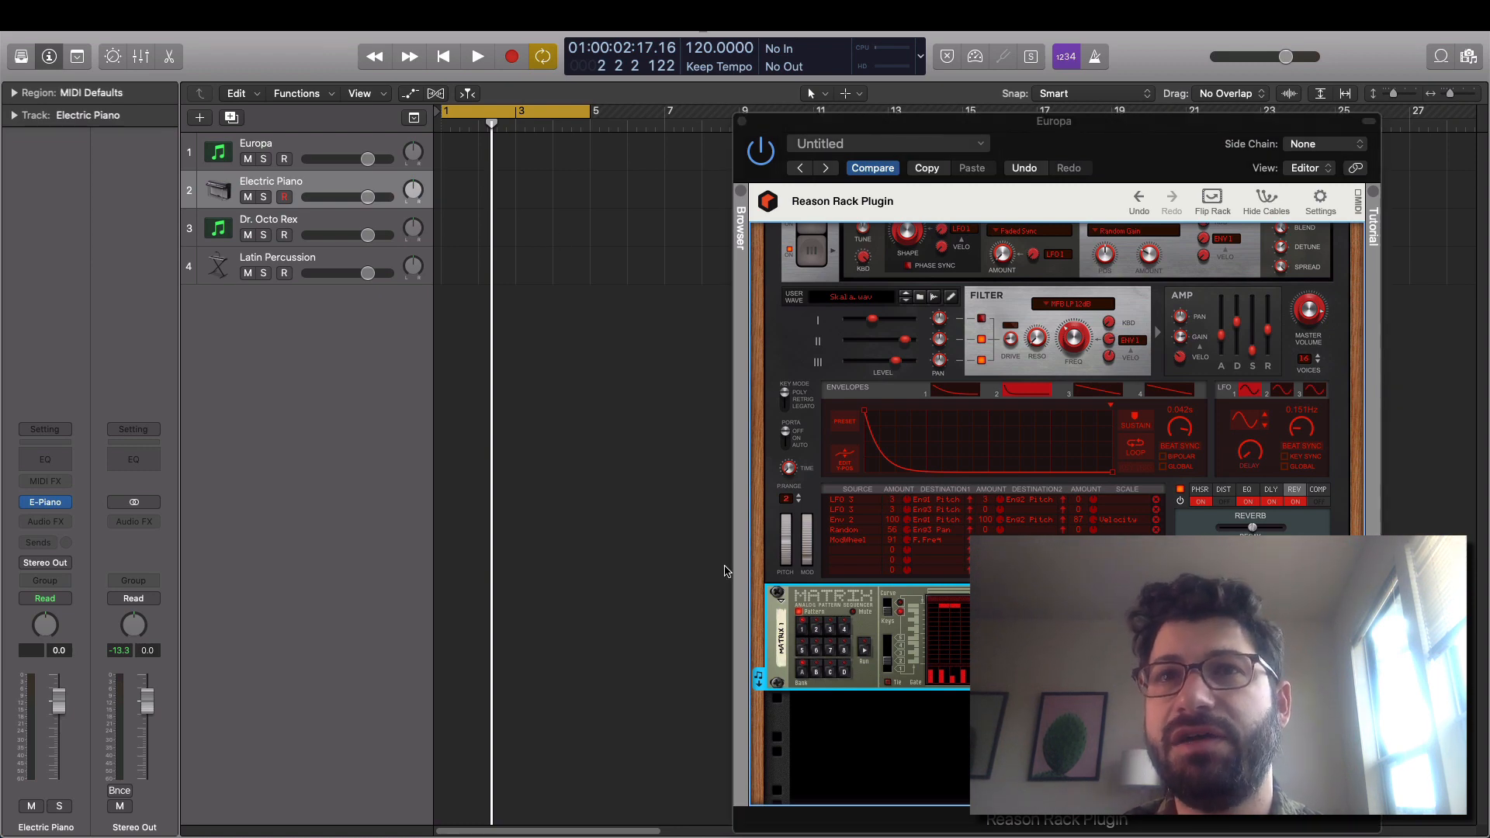
- Place the Matrix pattern as a MIDI region at bar 1 of the Electric Piano track and play it back
left_click_drag(760, 675, 452, 200)
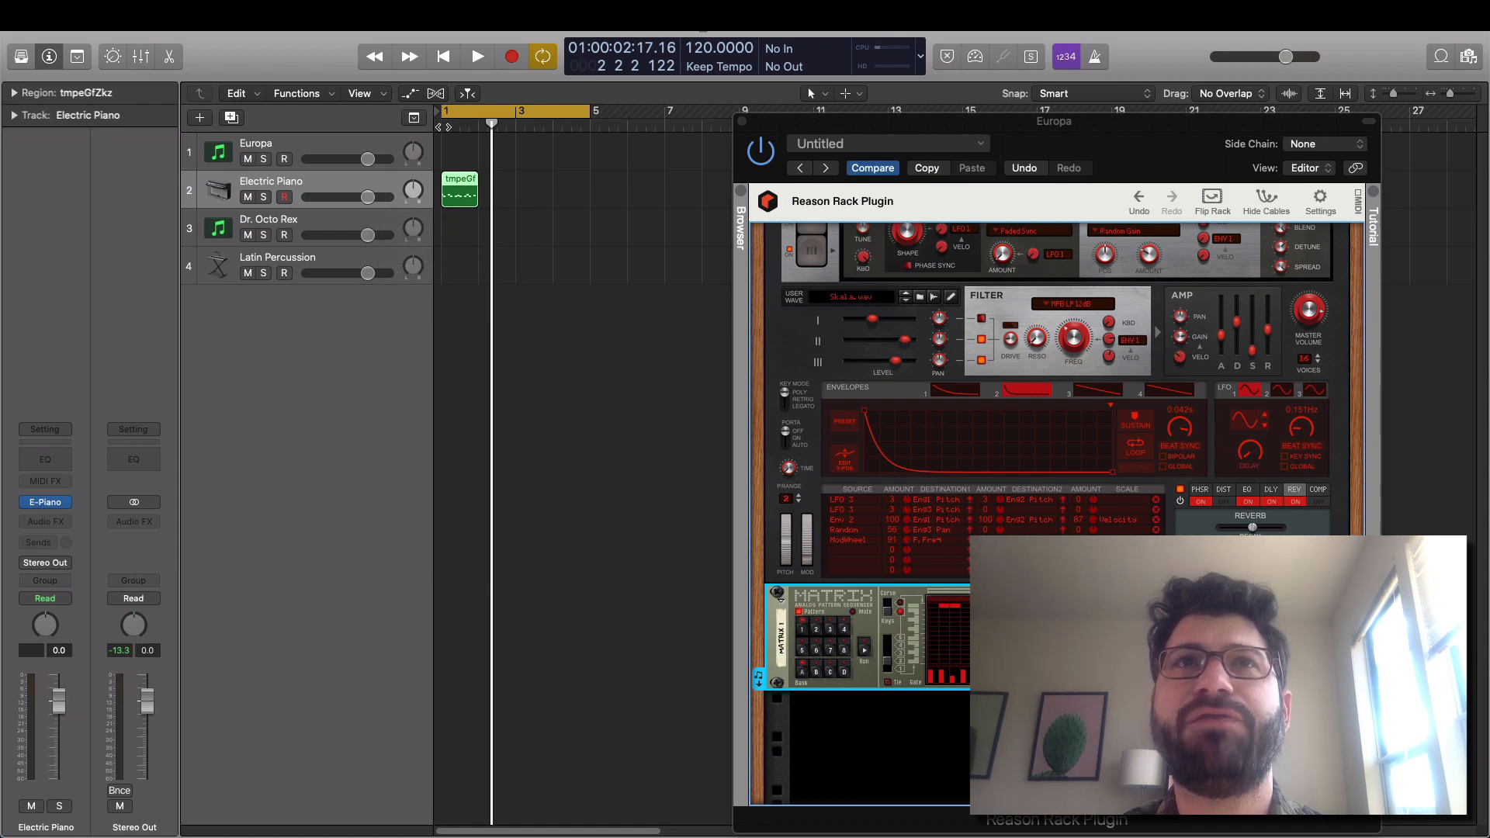
left_click(446, 125)
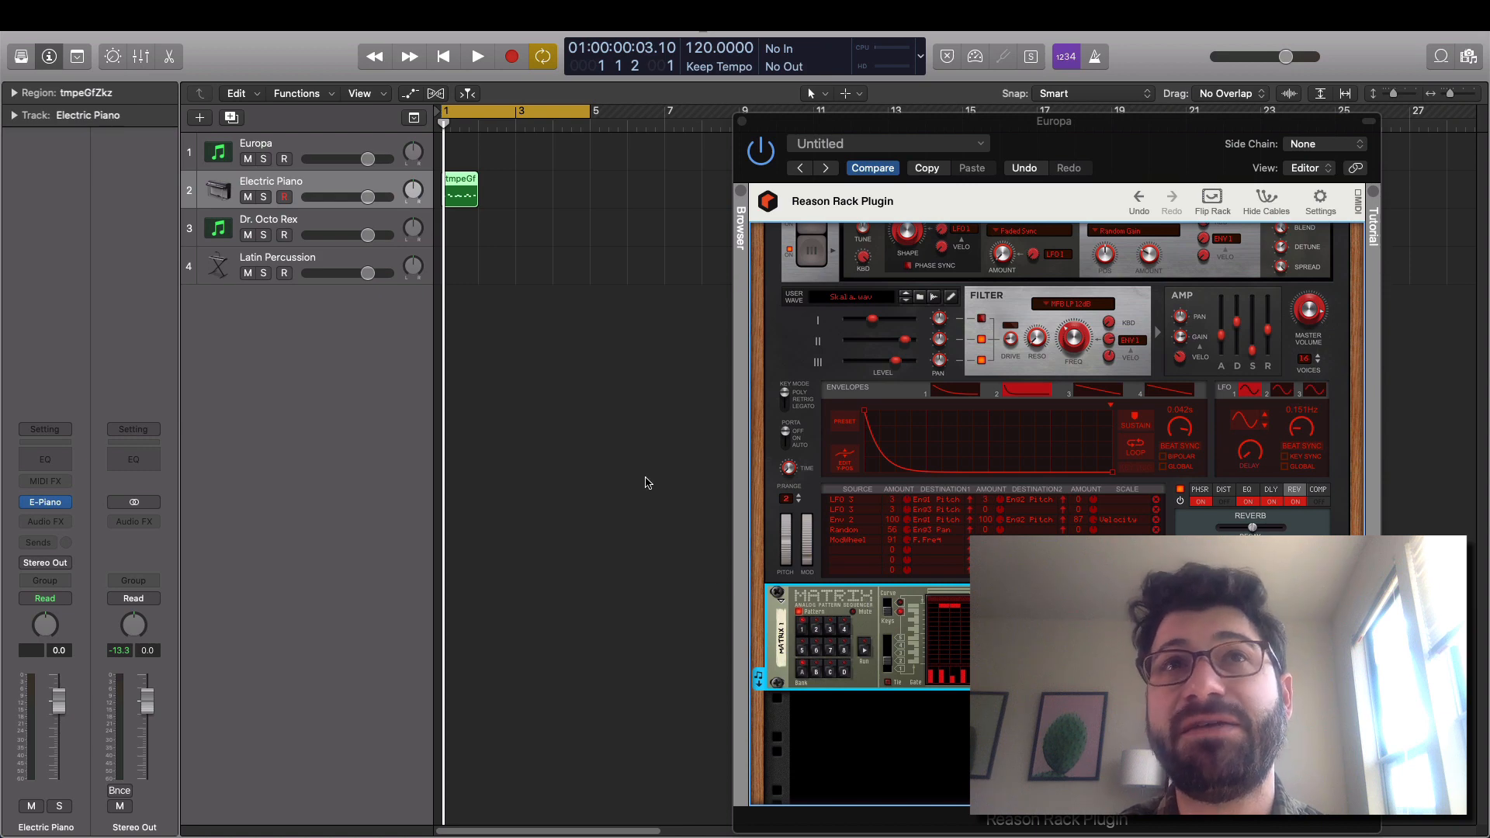
key("space")
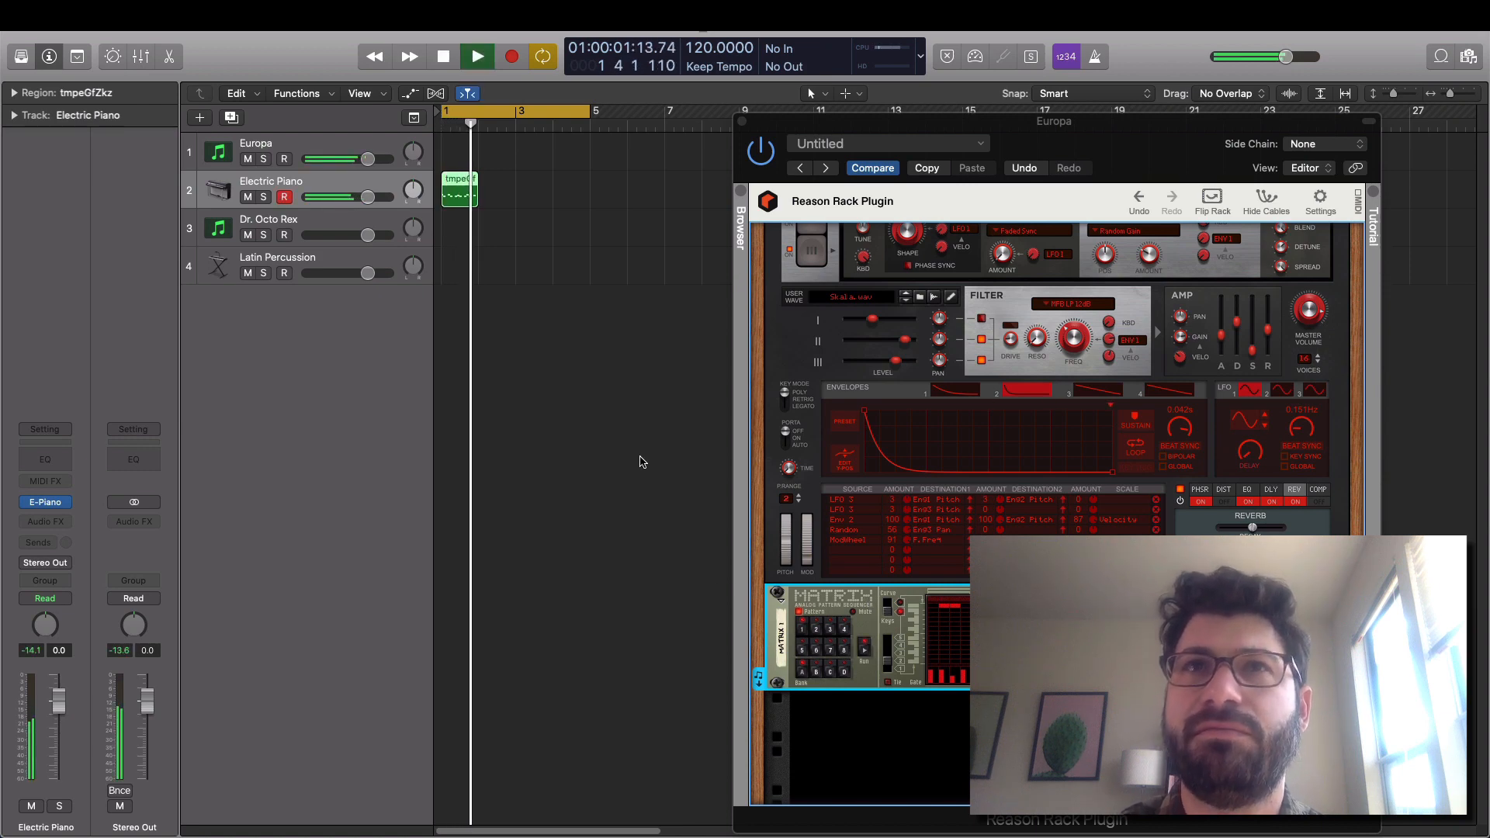
key("space")
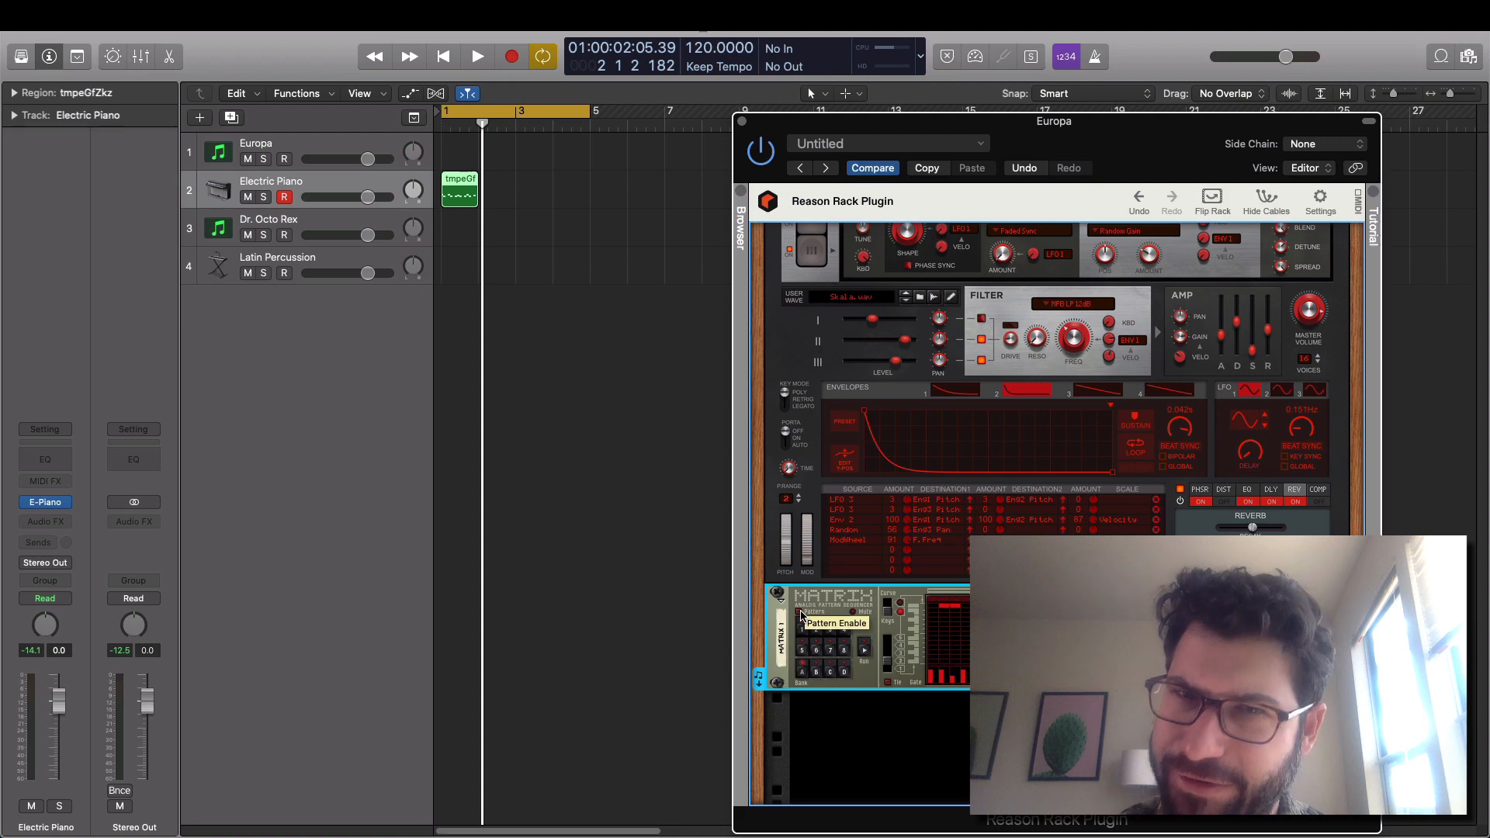
- Replay the Electric Piano region from bar 1 with the Matrix pattern disabled, and stop playback
left_click(441, 127)
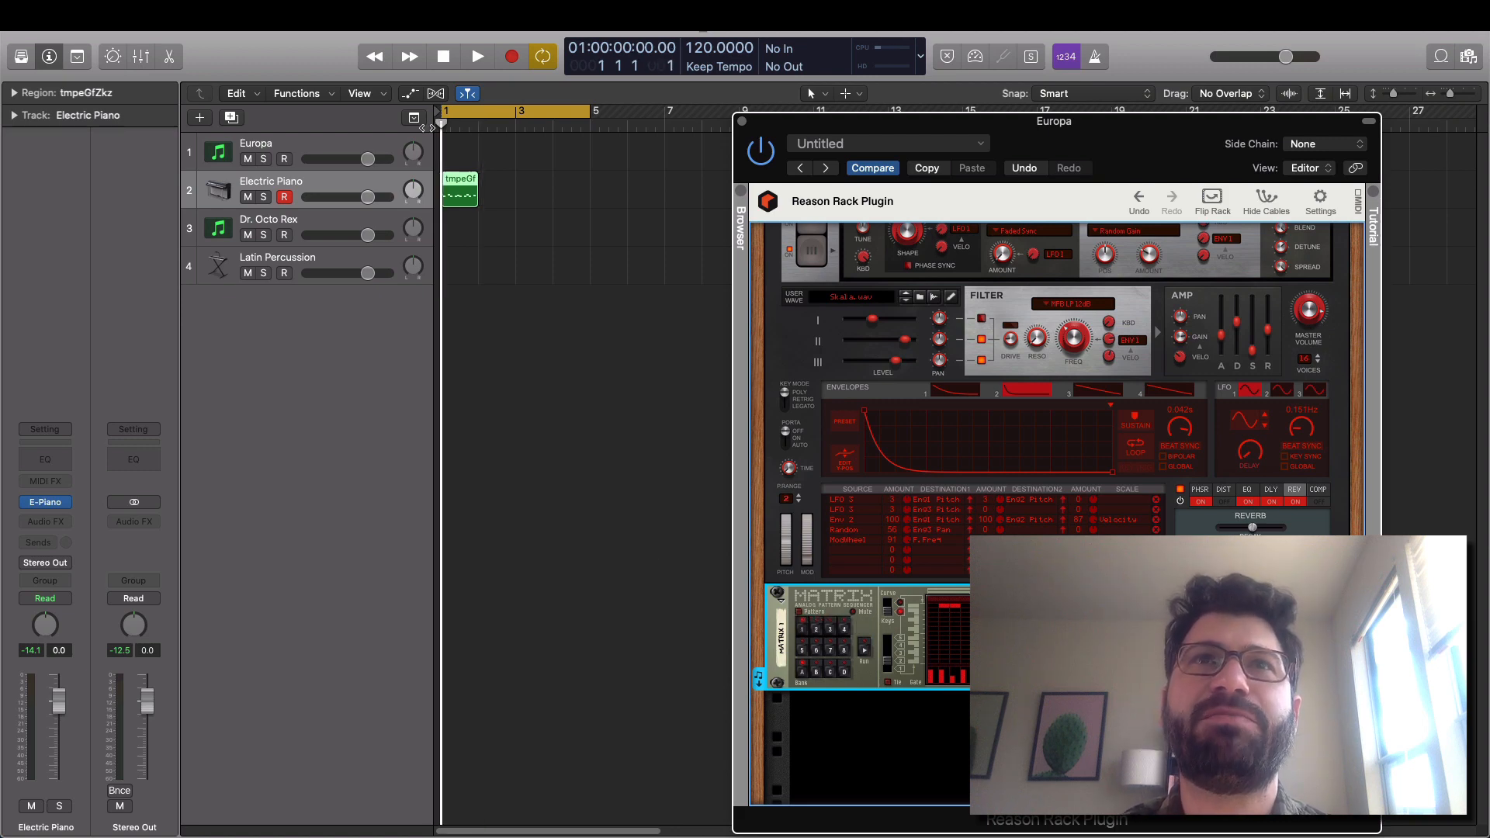
left_click(426, 128)
key("space")
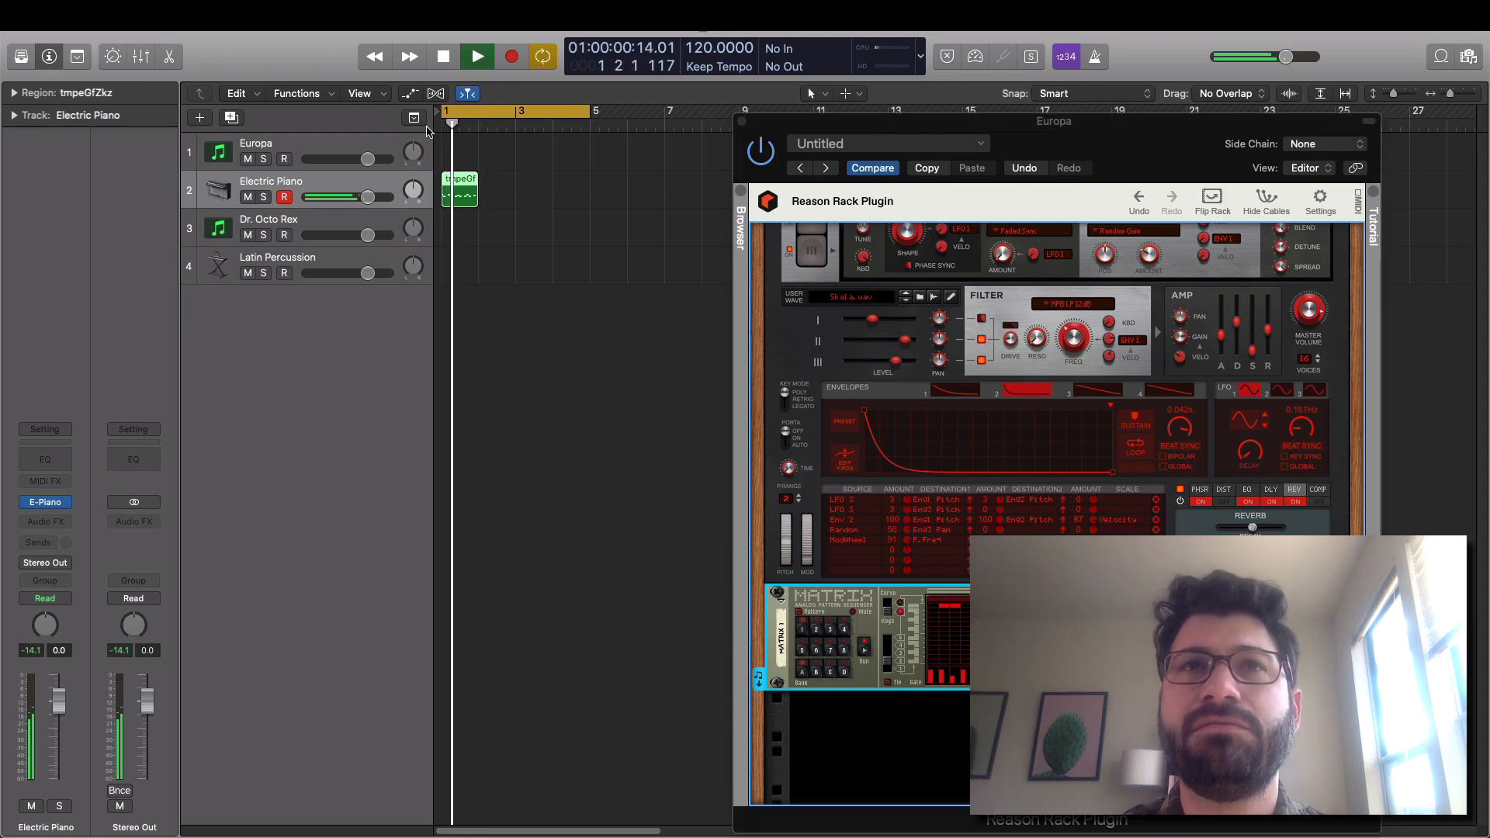
key("space")
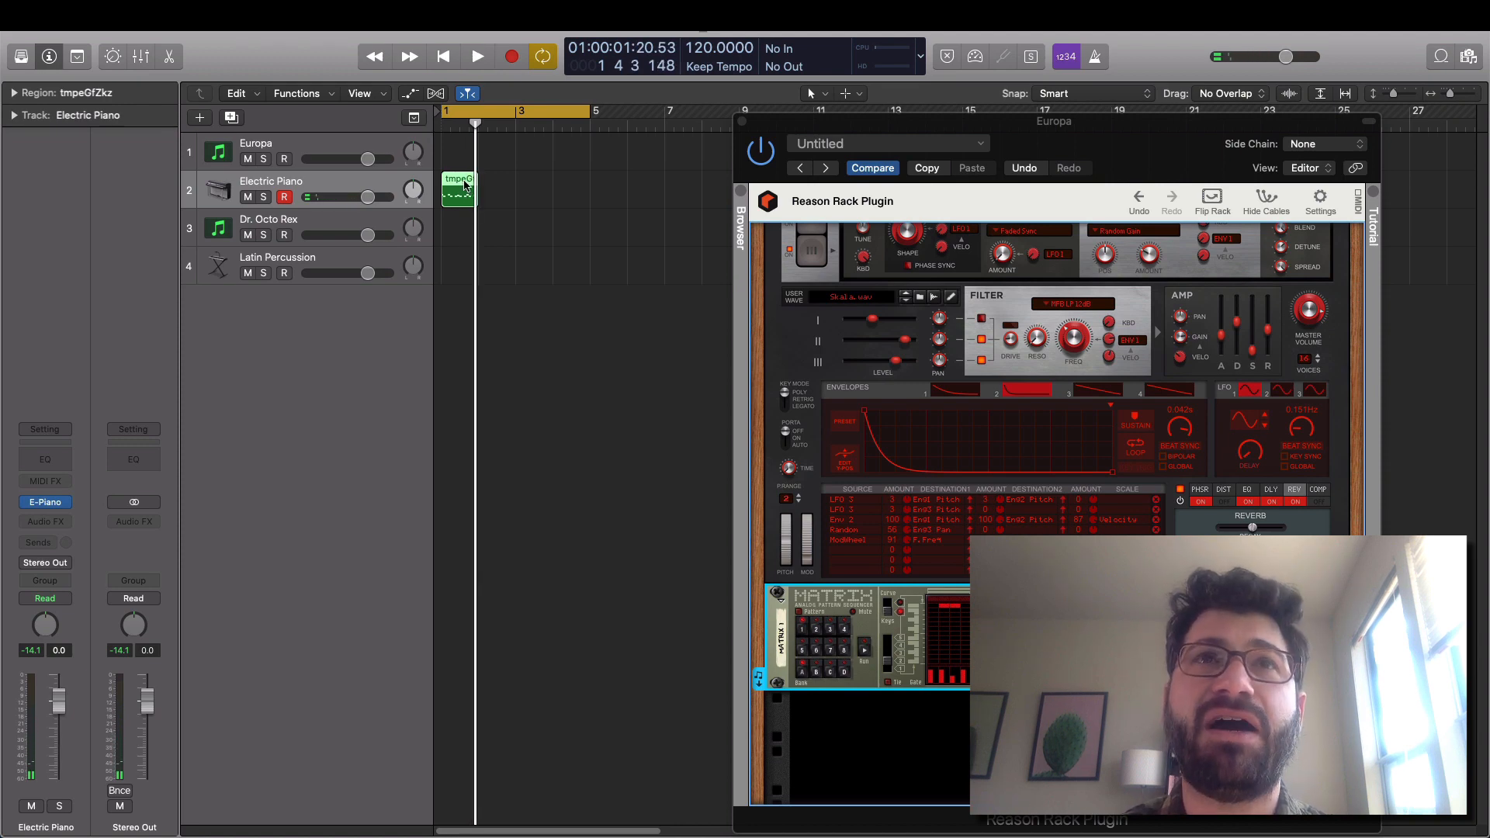
- Copy the Electric Piano region to bar 1 of the Europa track and play both tracks together
left_click_drag(464, 184, 449, 142)
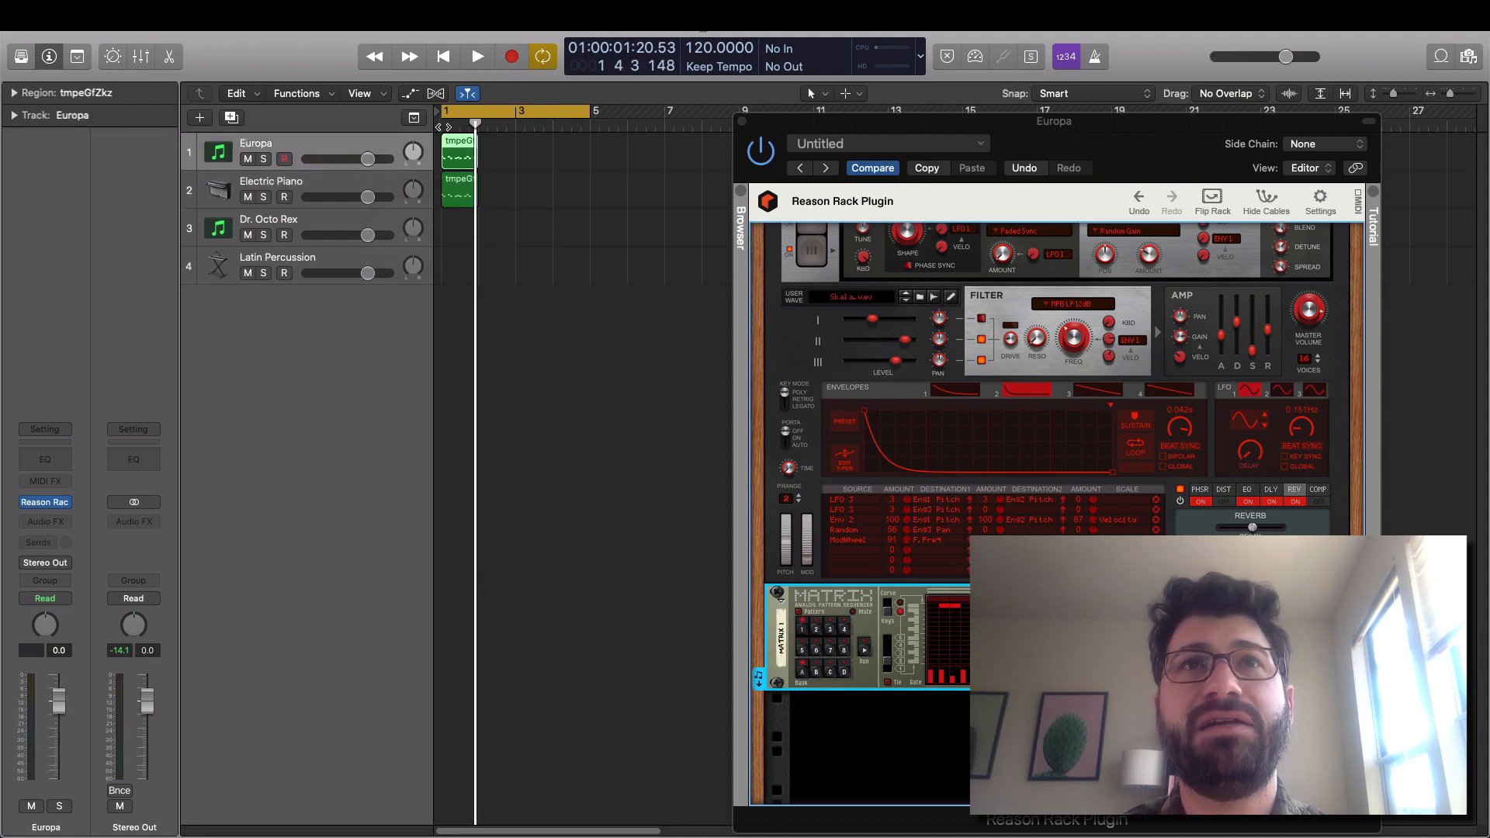
left_click(439, 124)
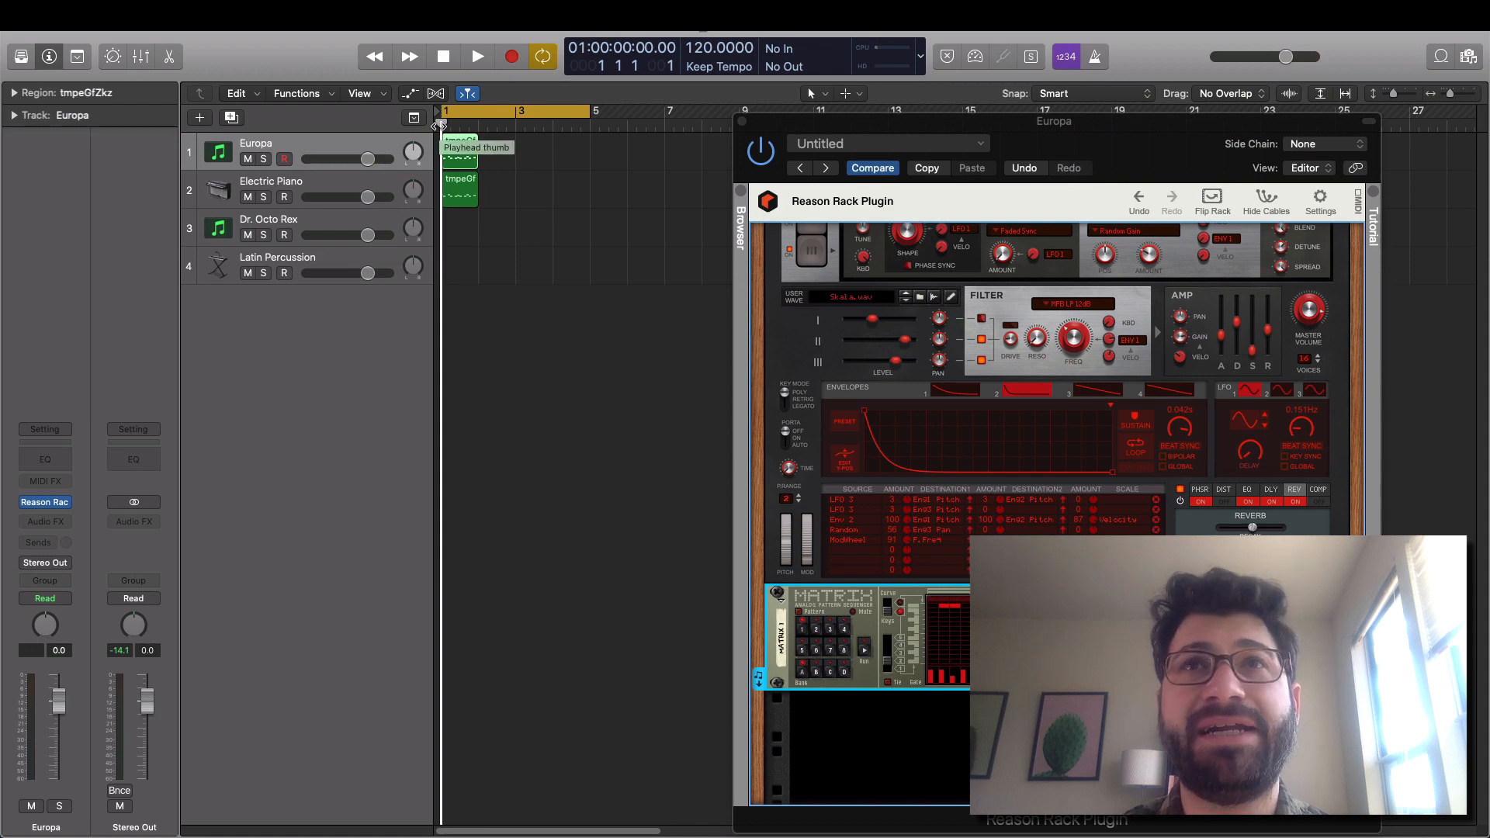
key("space")
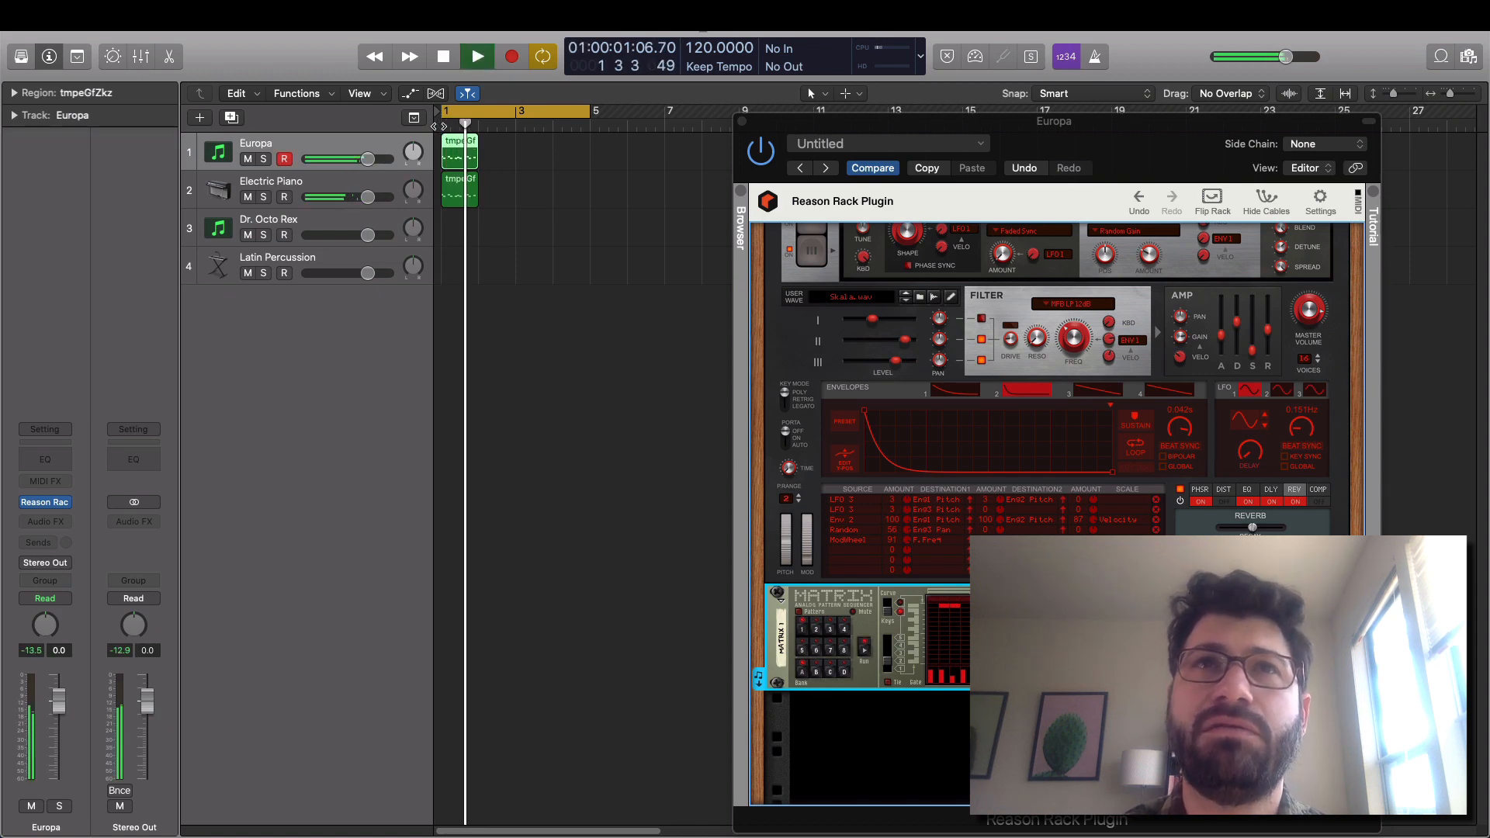
left_click(456, 143)
key("space")
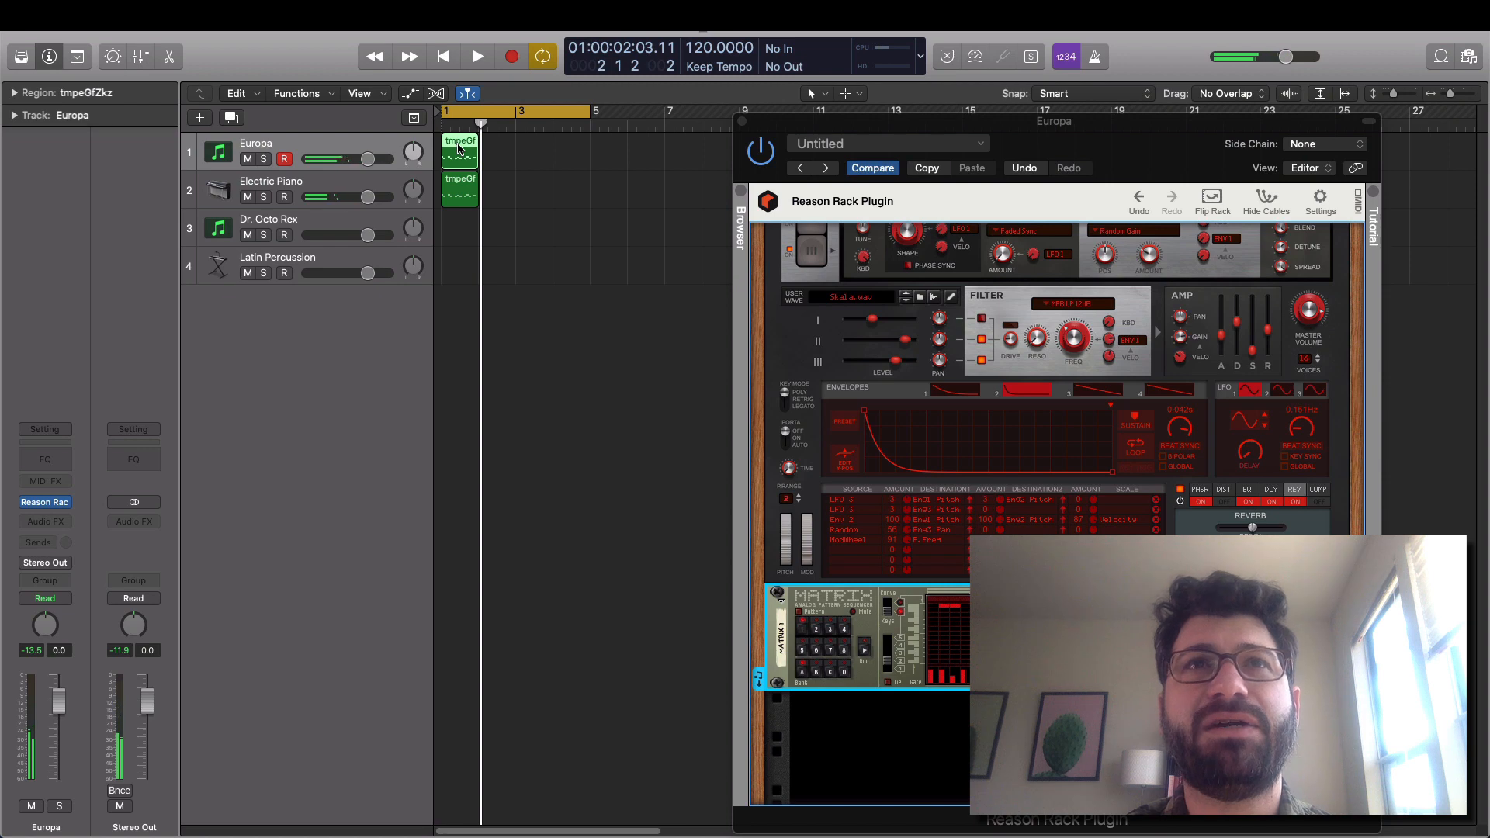
- Move the Electric Piano region to the Latin Percussion track, play it from the start, and delete it
left_click_drag(462, 184, 463, 262)
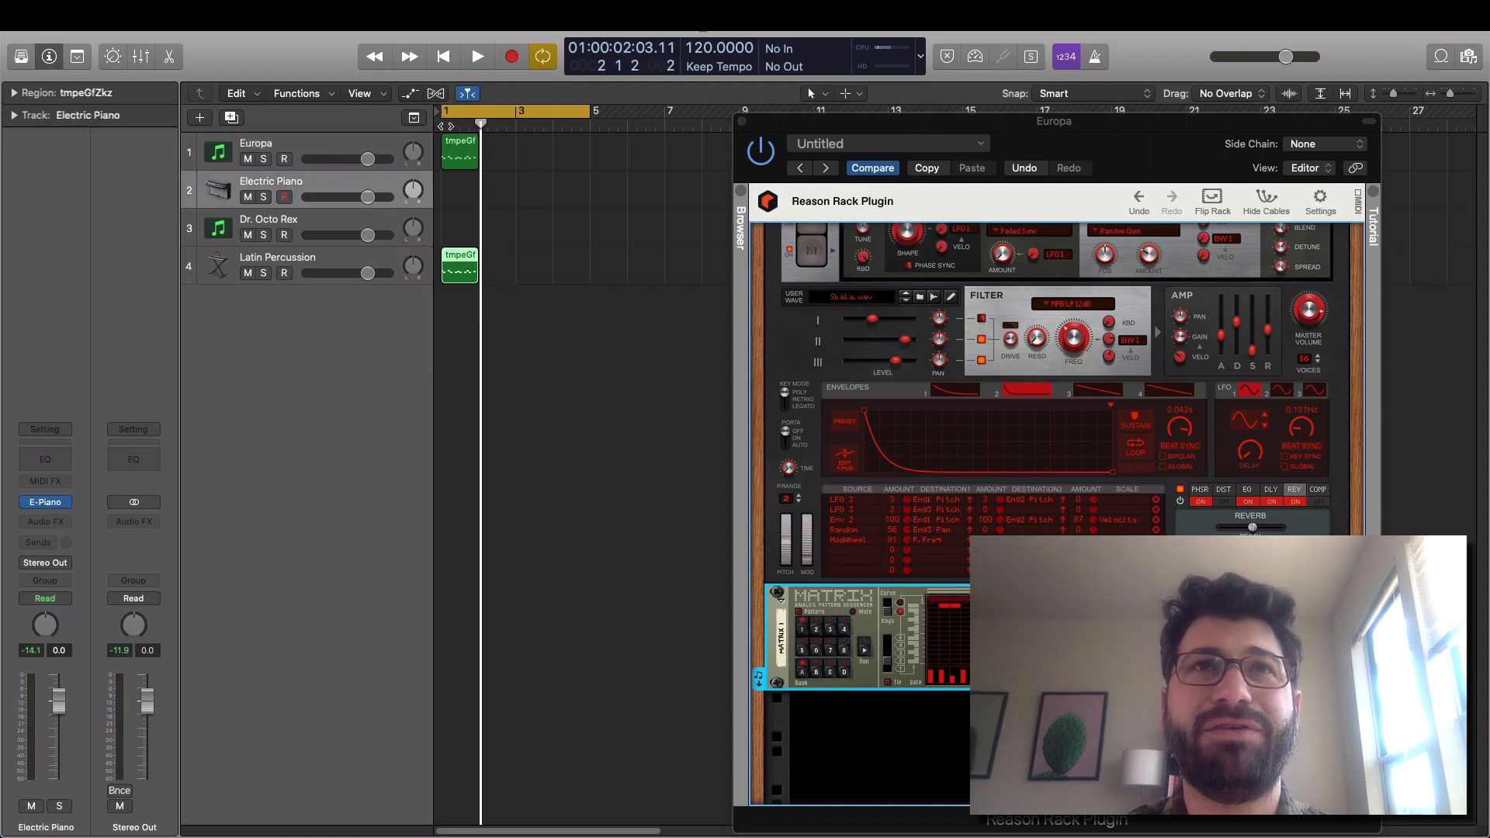
key("Return")
key("space")
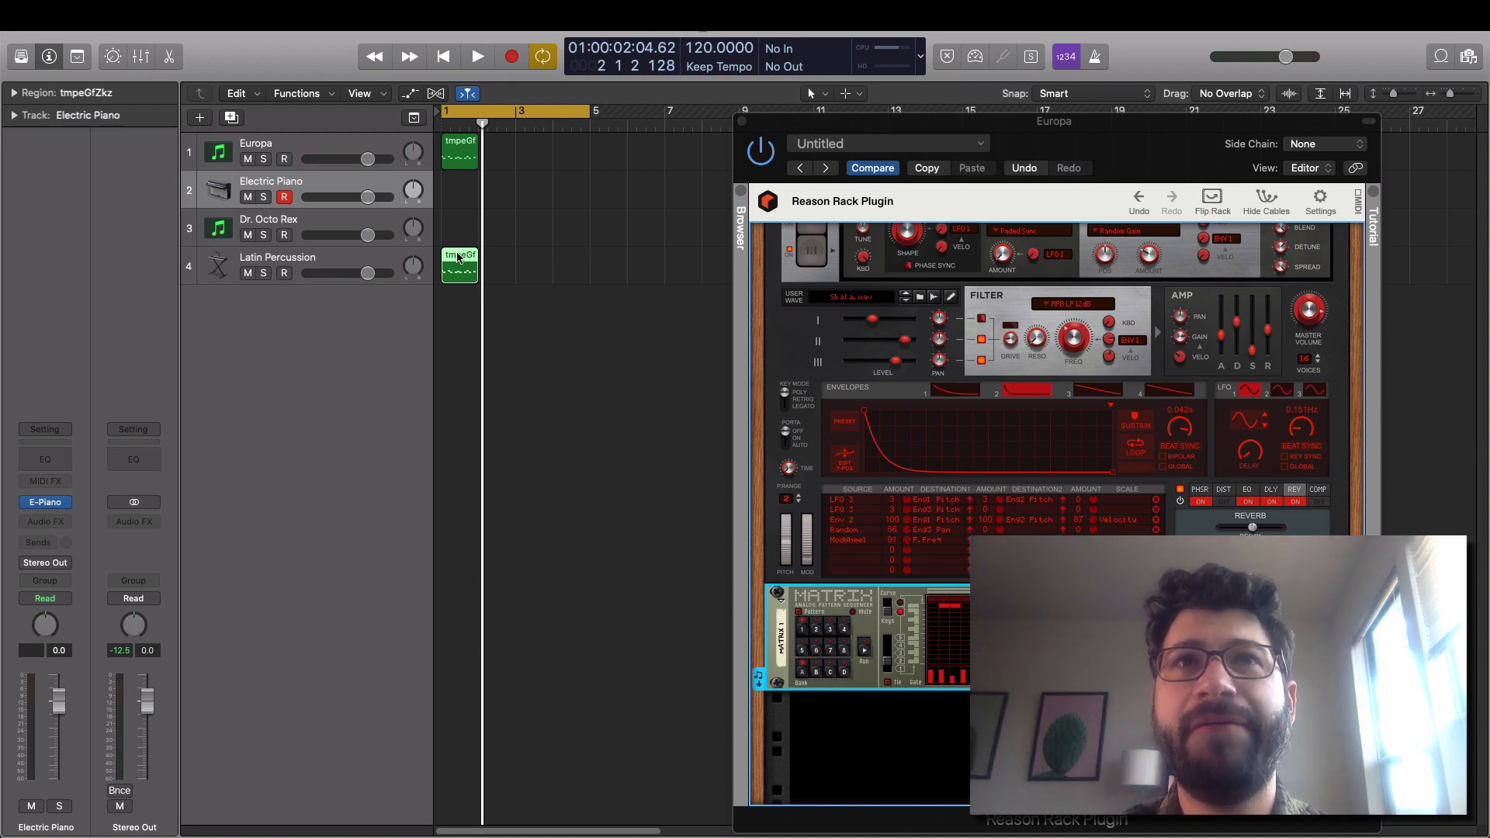
key("Delete")
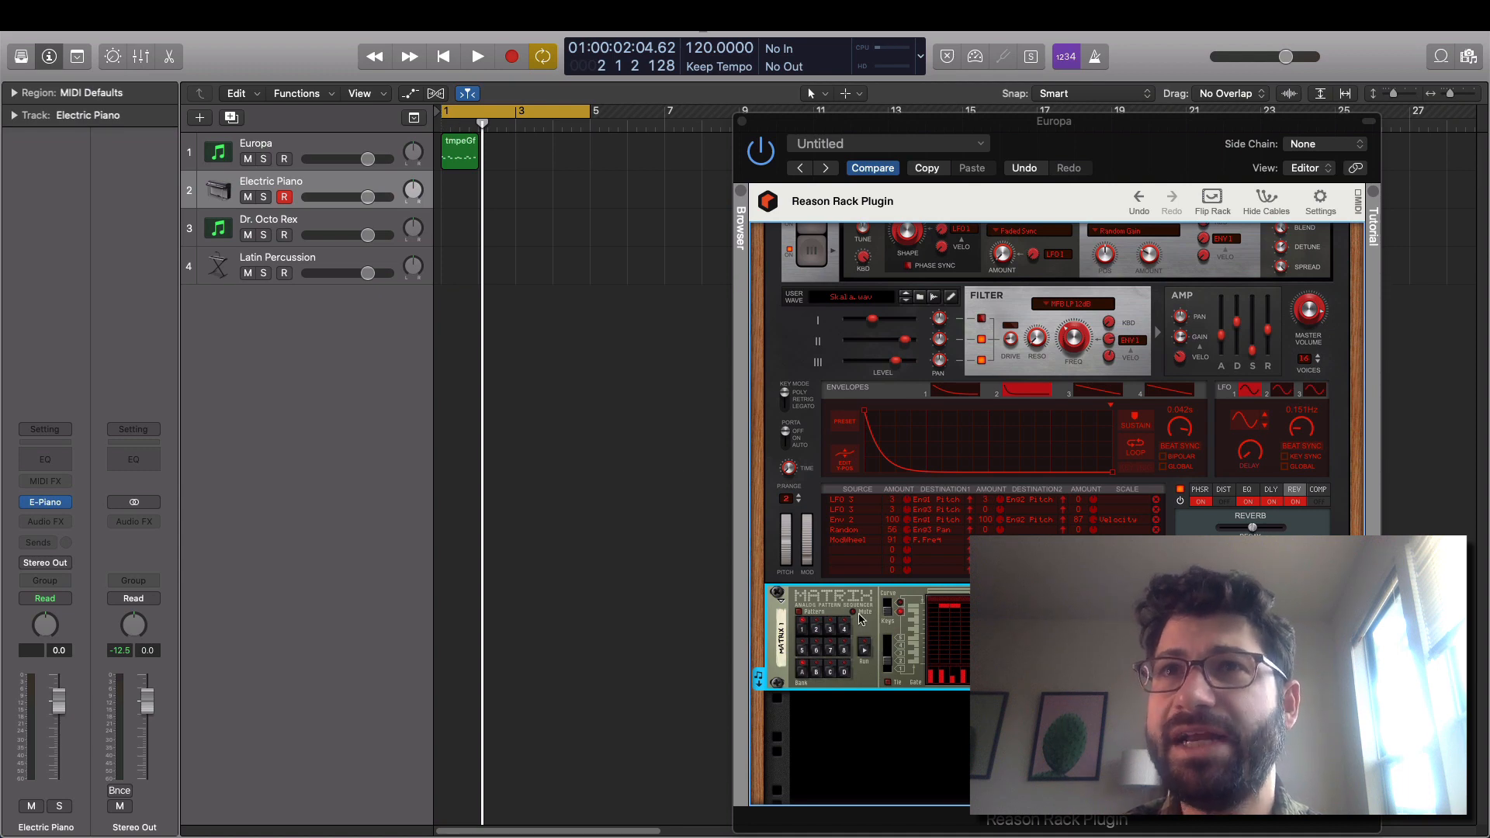
- View the Players devices available for the rack and close the list without adding one
right_click(767, 632)
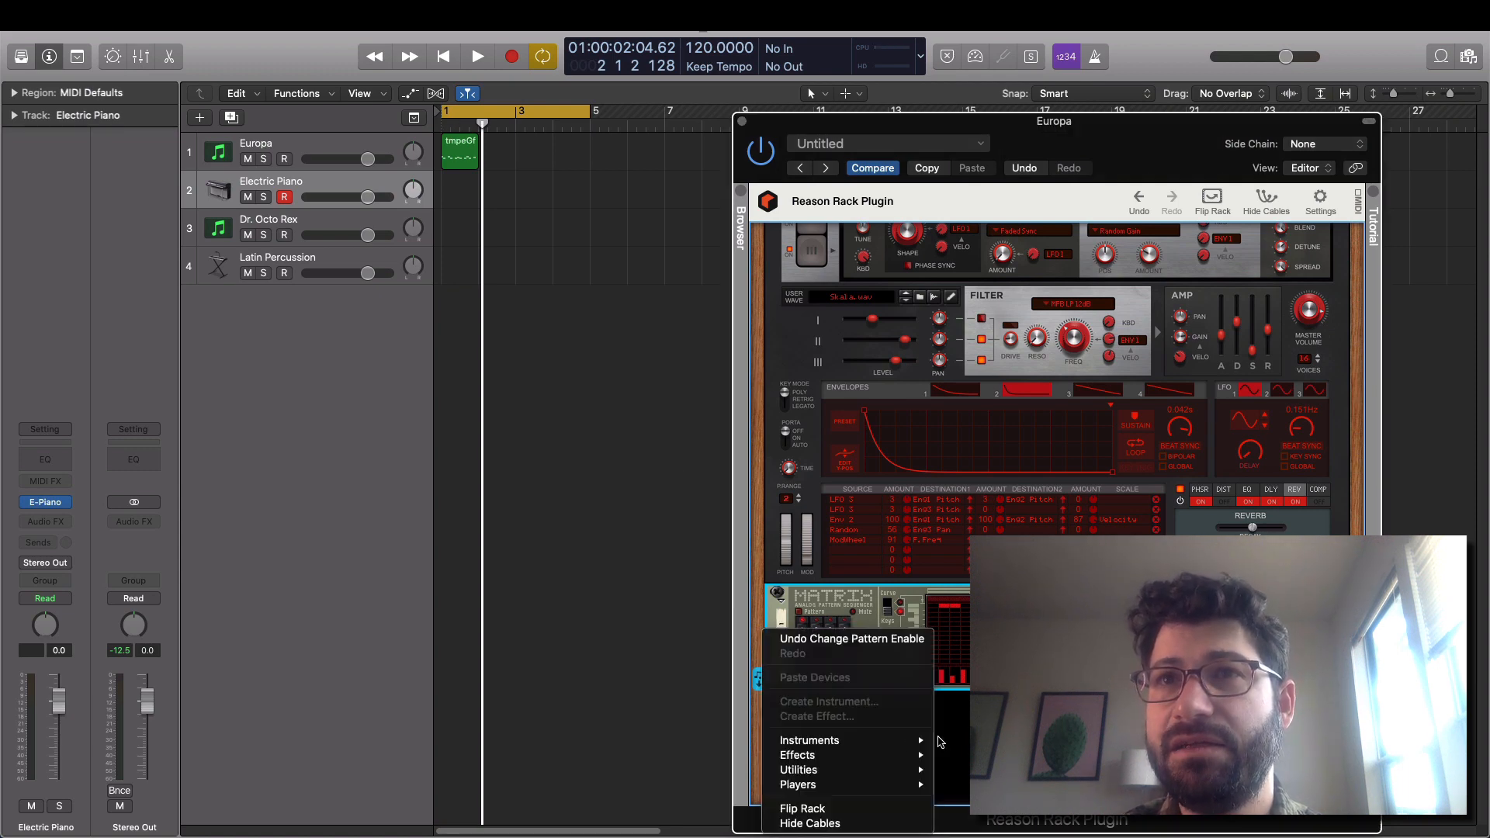
mouse_move(894, 748)
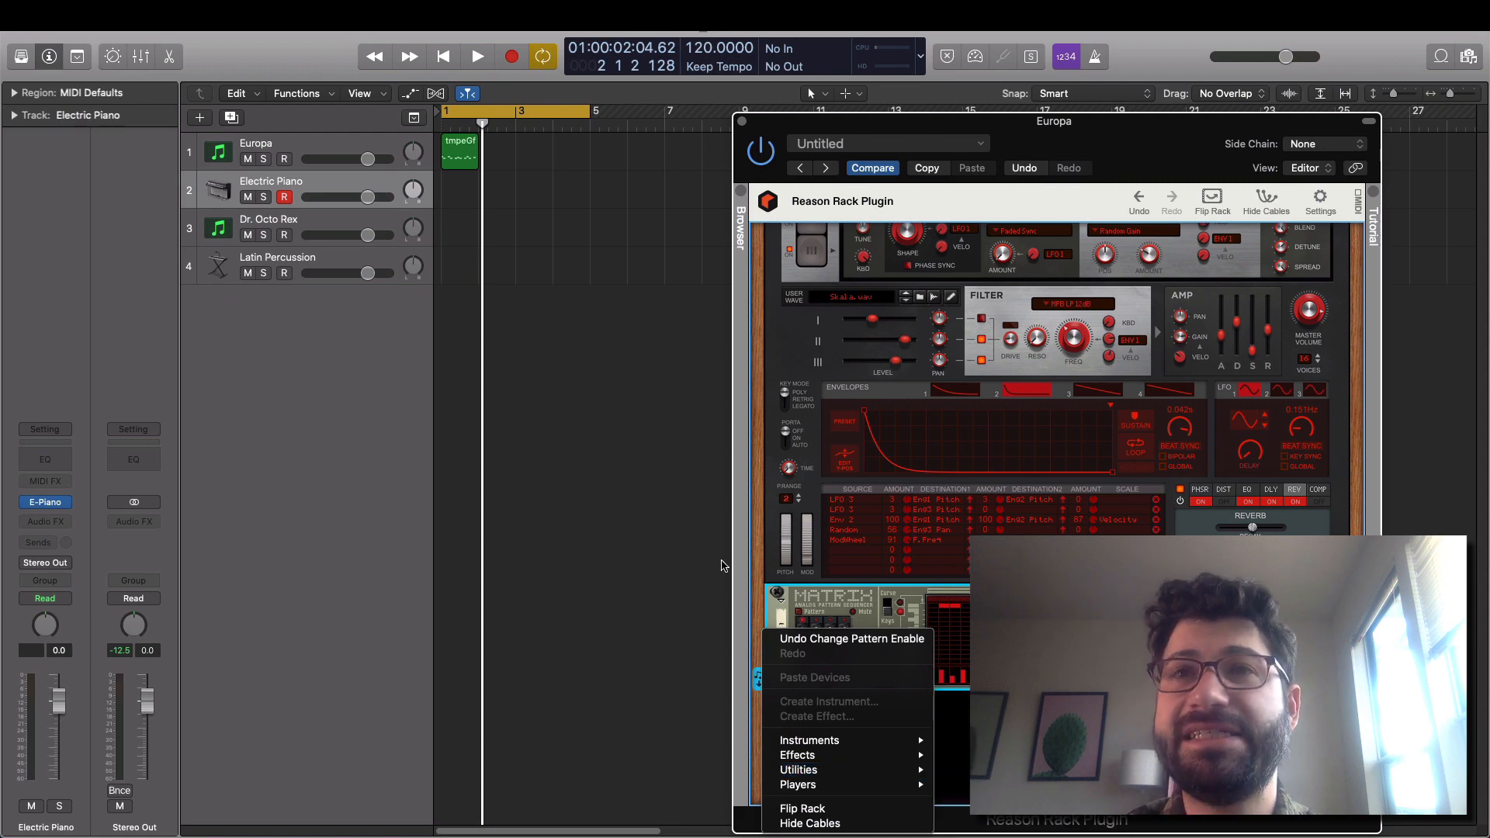
mouse_move(817, 786)
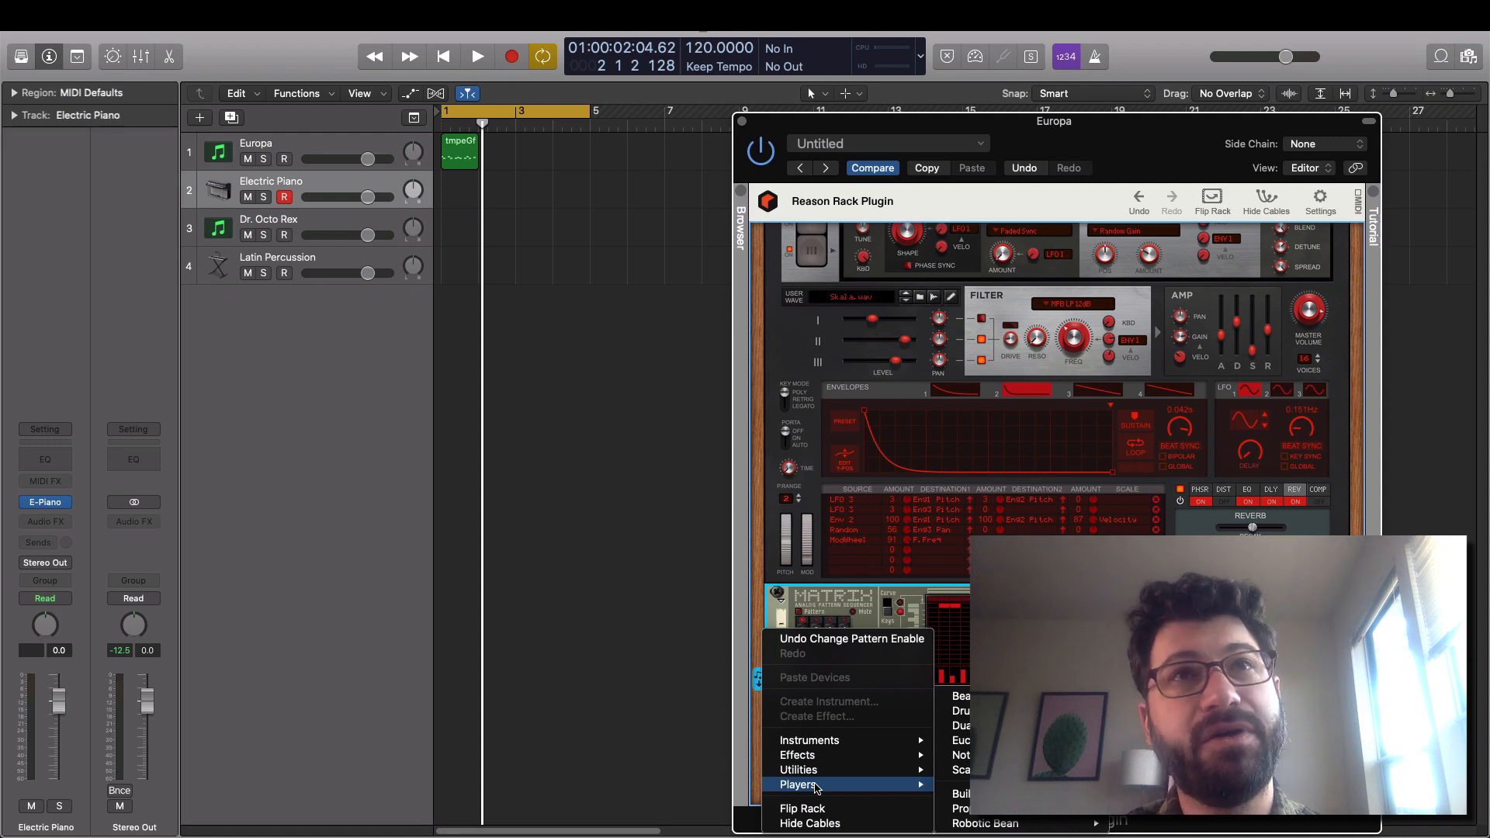
left_click(403, 316)
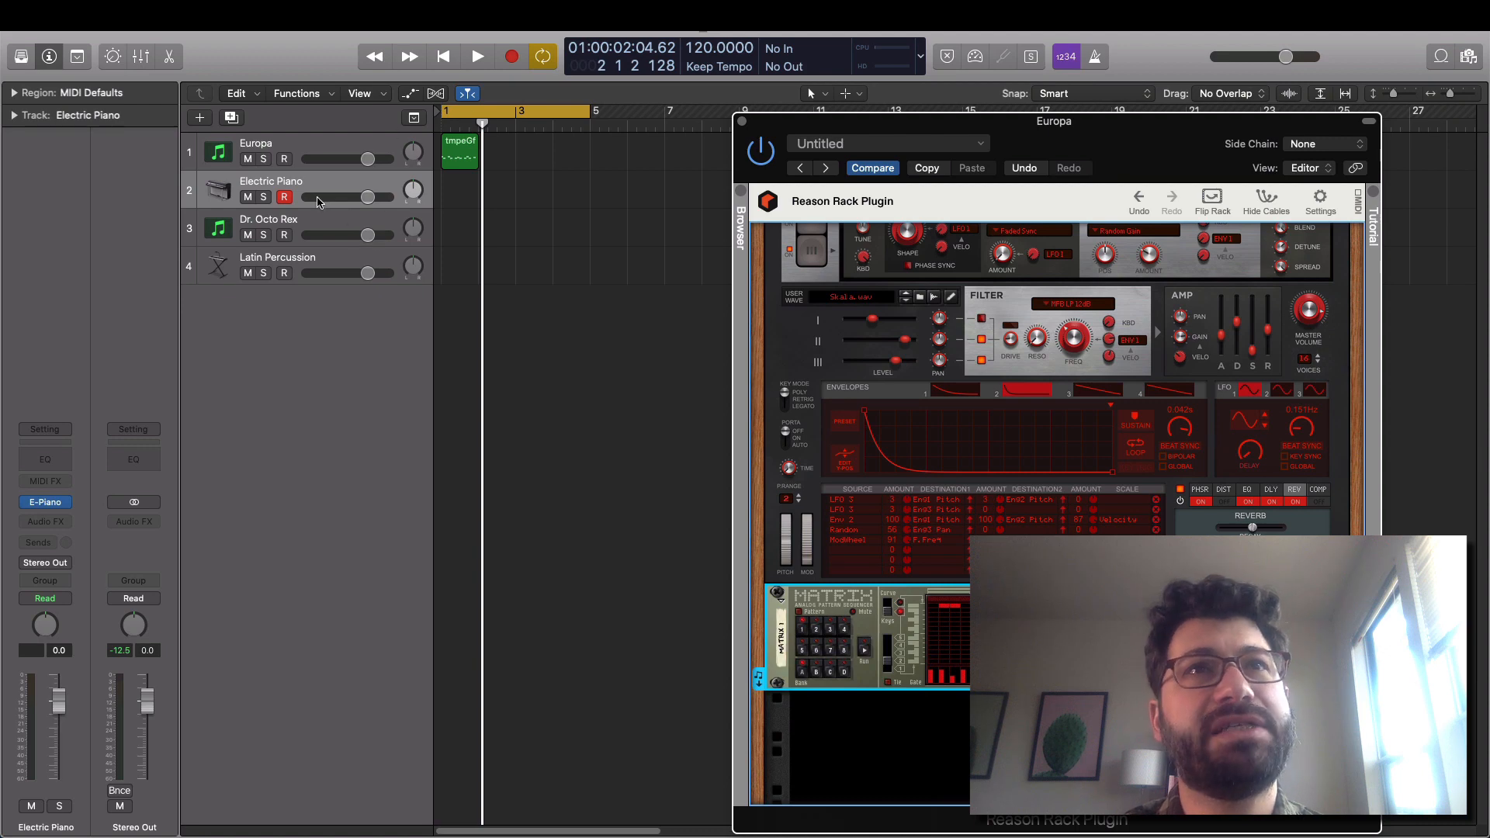
- Delete the remaining MIDI region from the Europa track and select the Dr. Octo Rex track
left_click(455, 142)
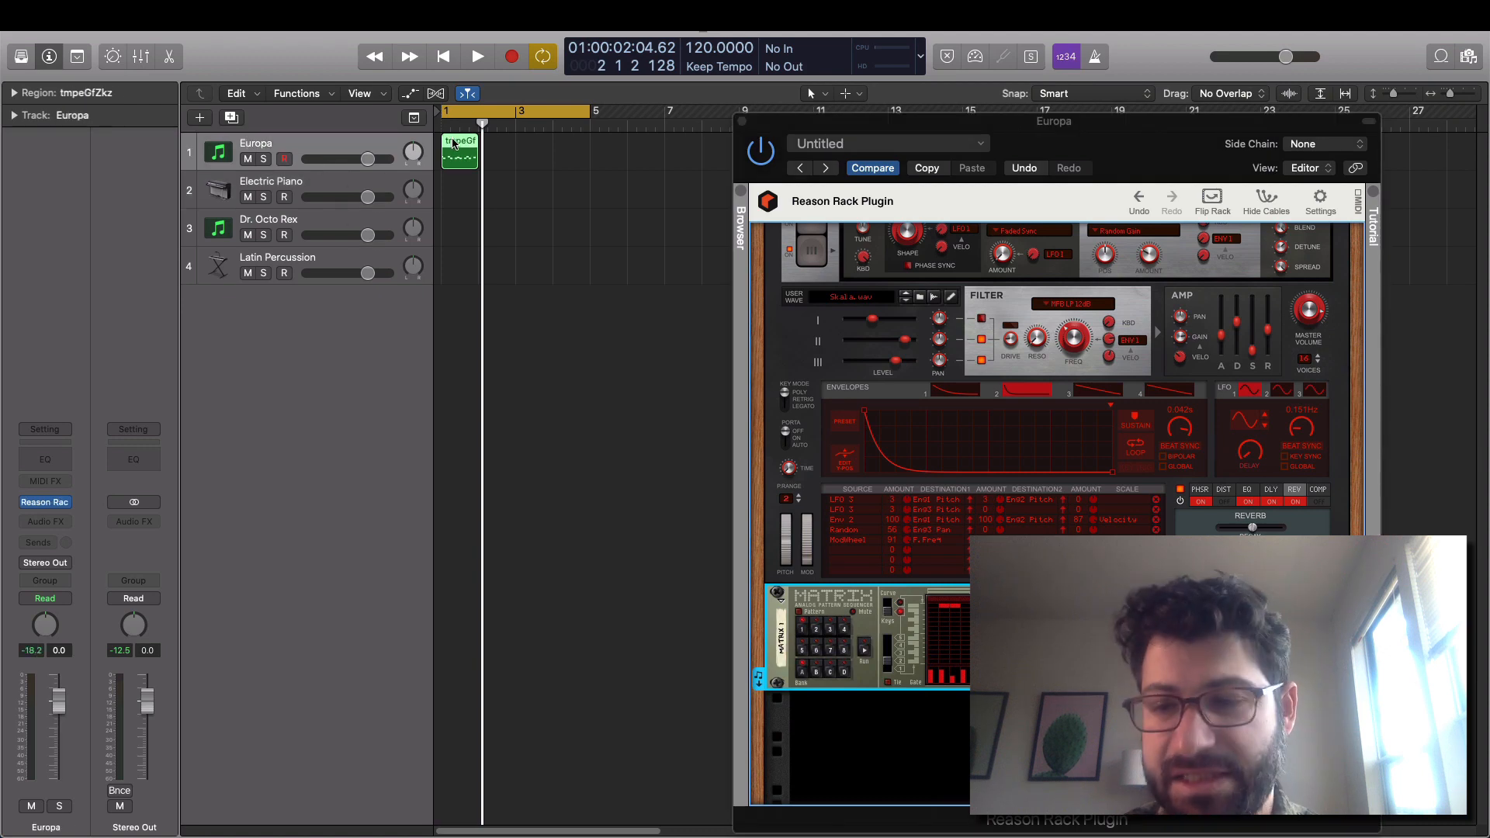
key("Delete")
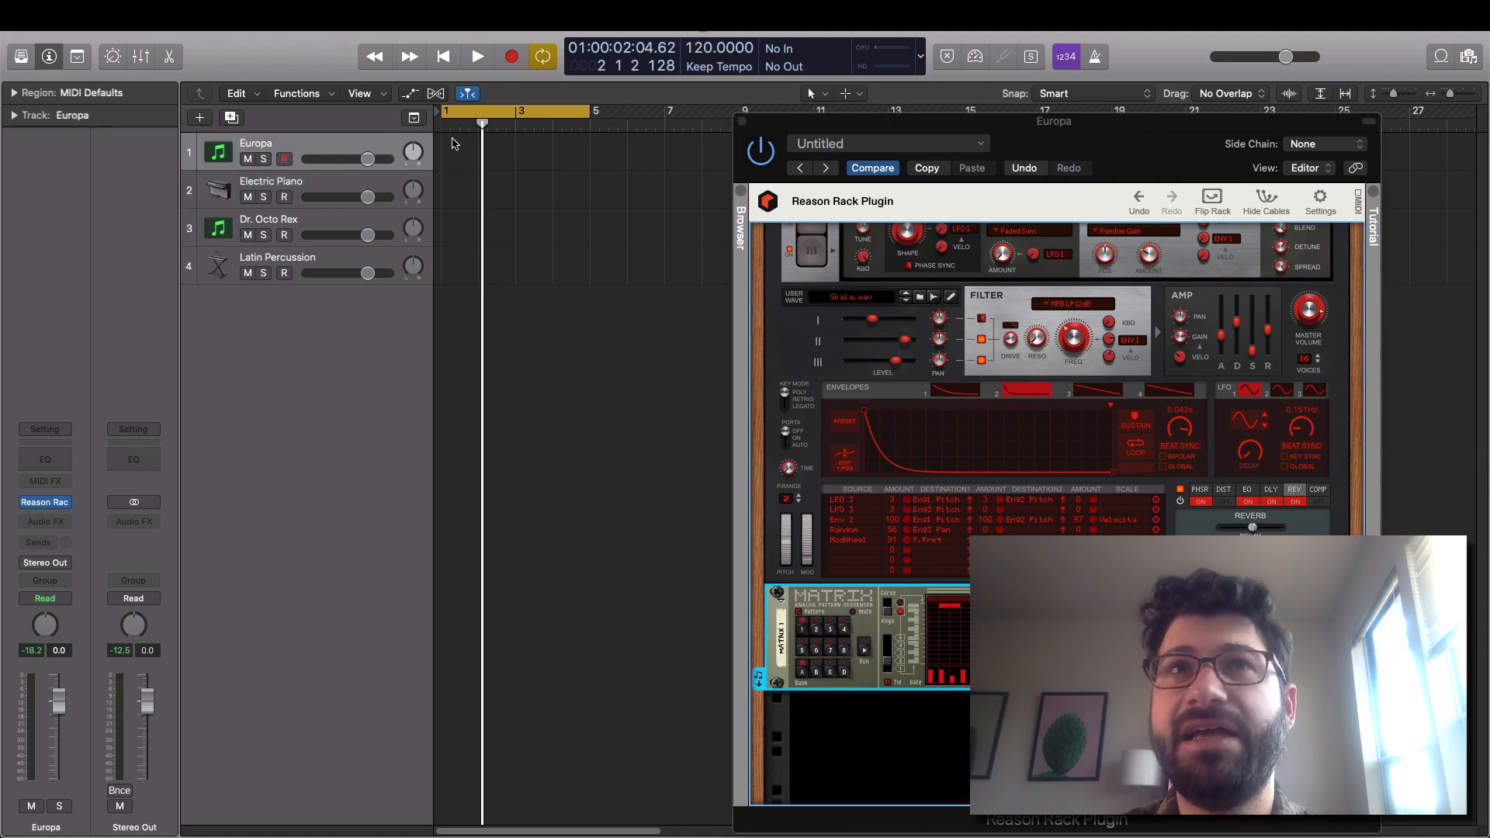
left_click(318, 225)
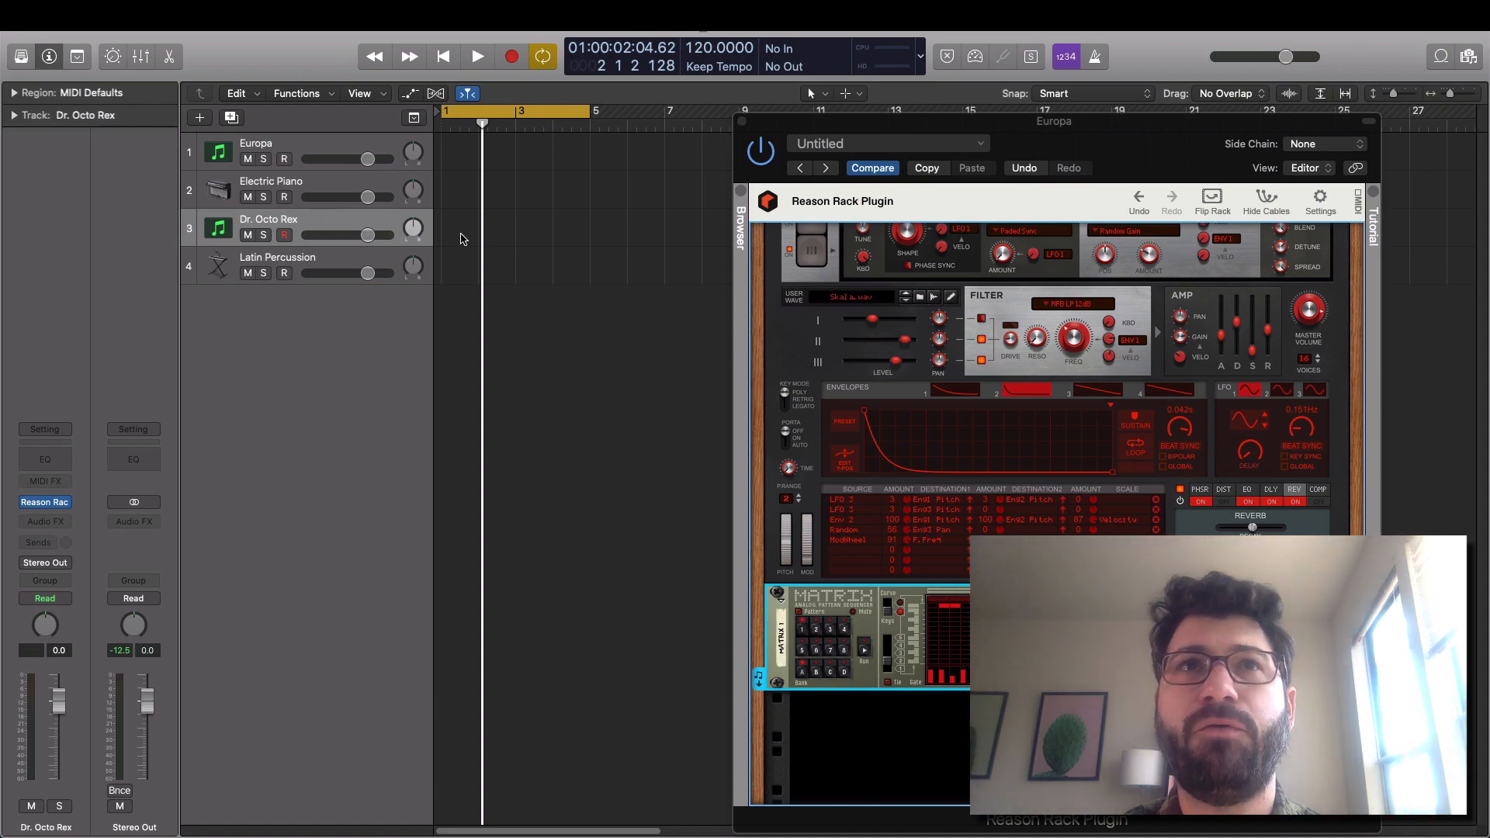
- Open the Dr. Octo Rex track's Reason rack in place of the Europa one and run its bongo loop
left_click(744, 124)
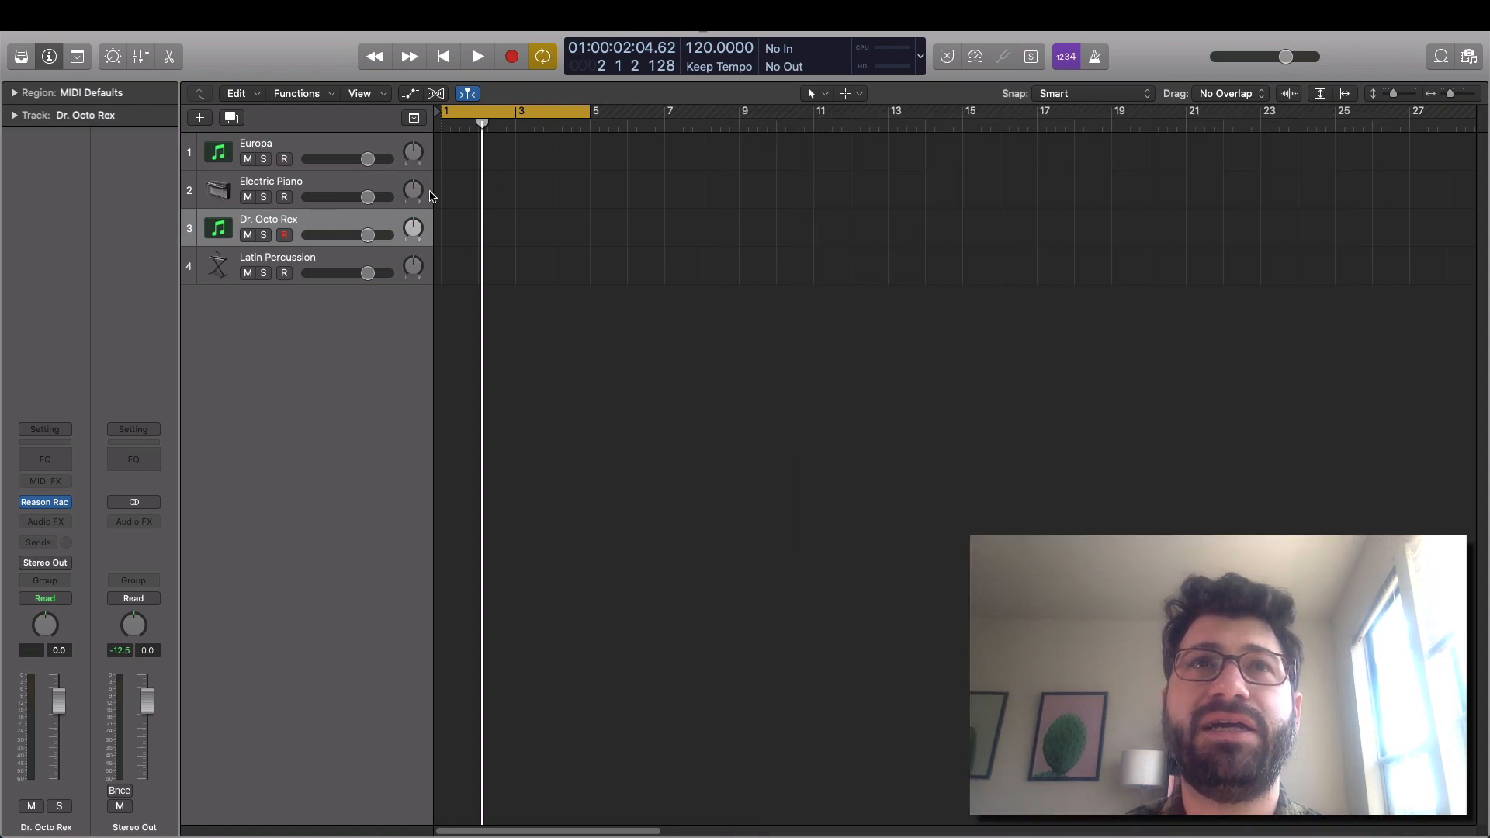
left_click(46, 502)
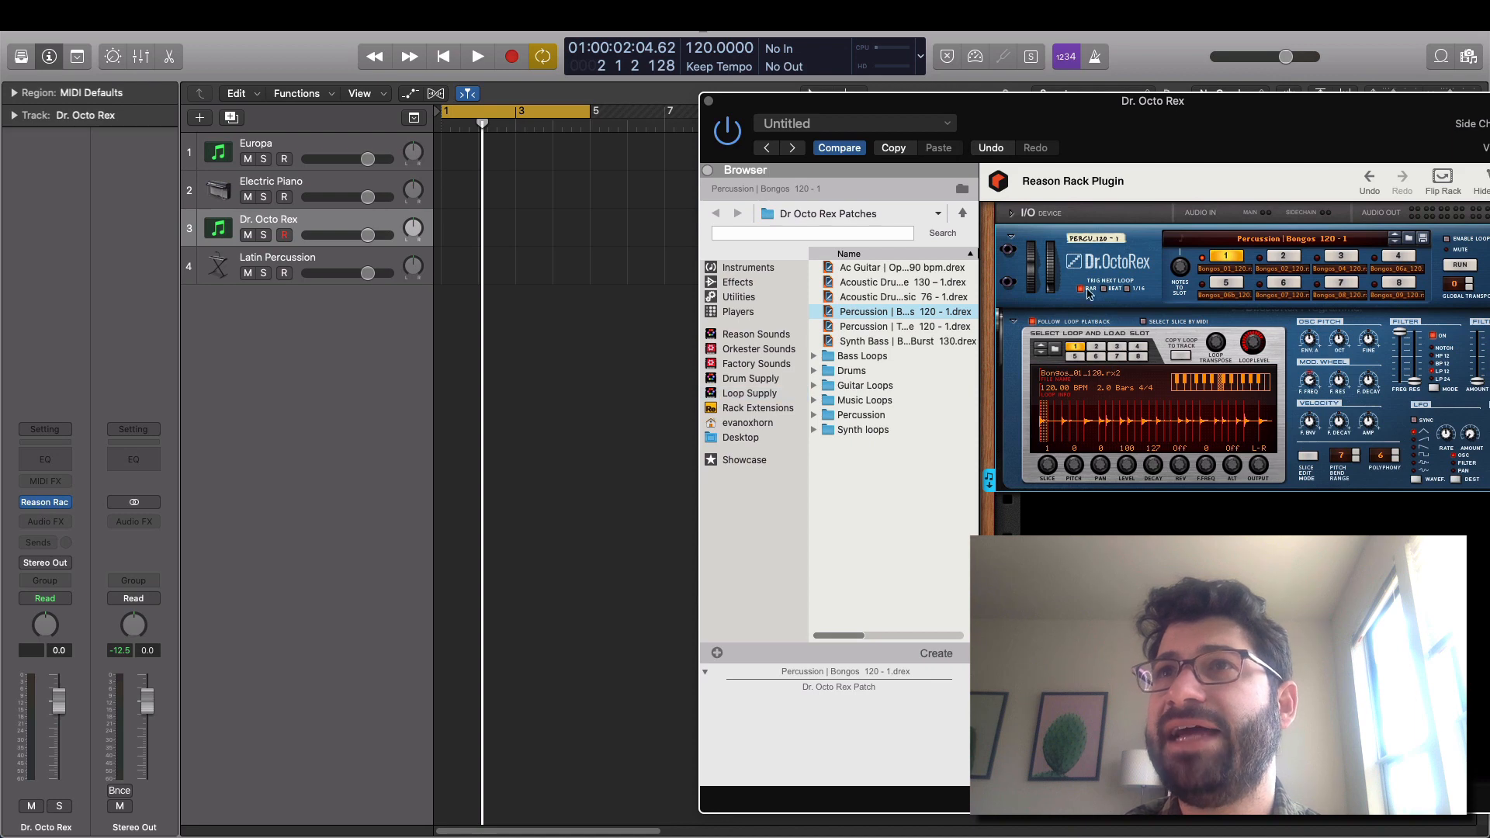
left_click_drag(1330, 136, 1244, 134)
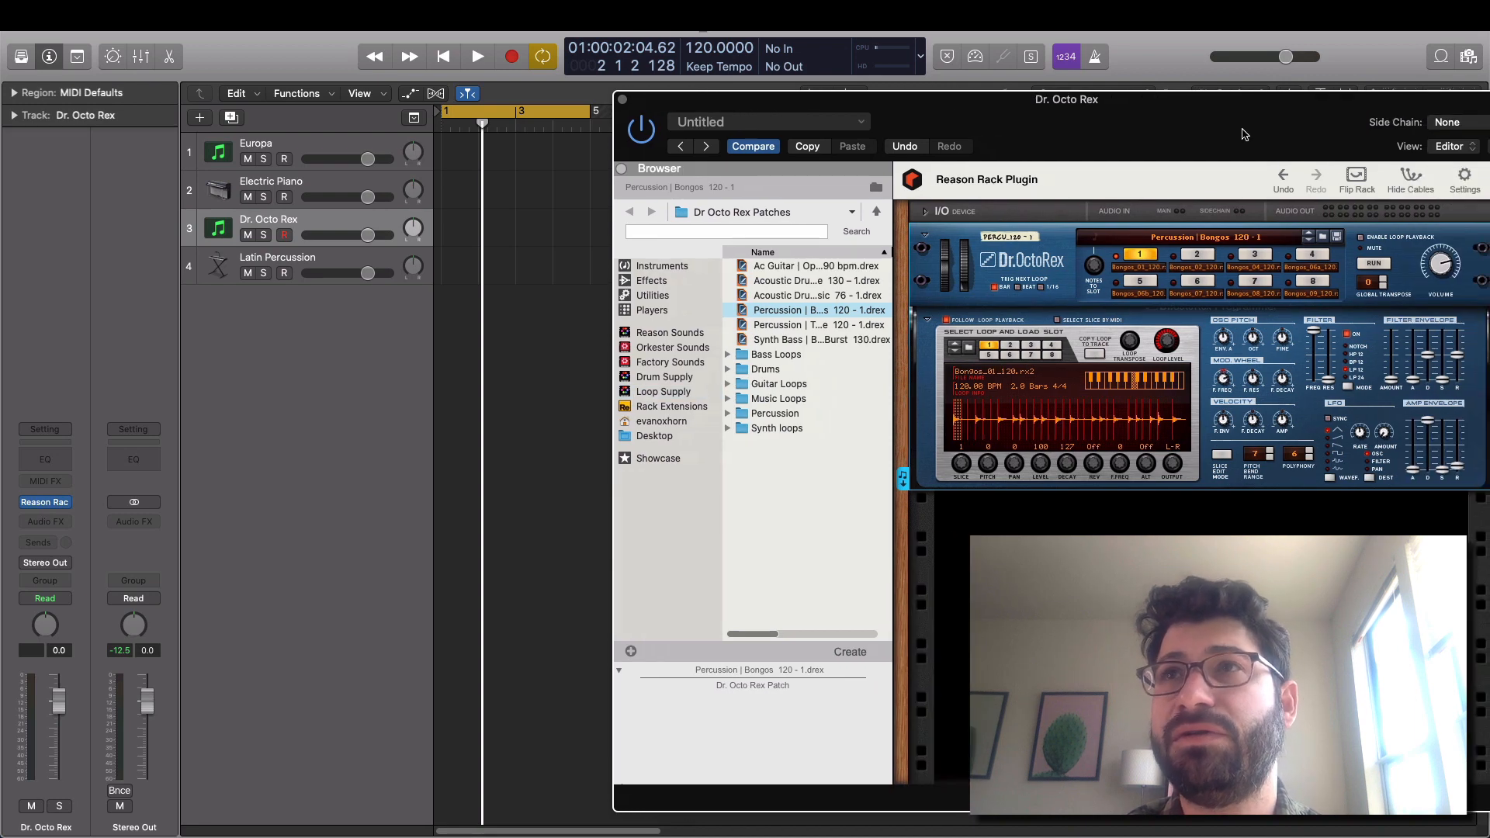
left_click(1372, 264)
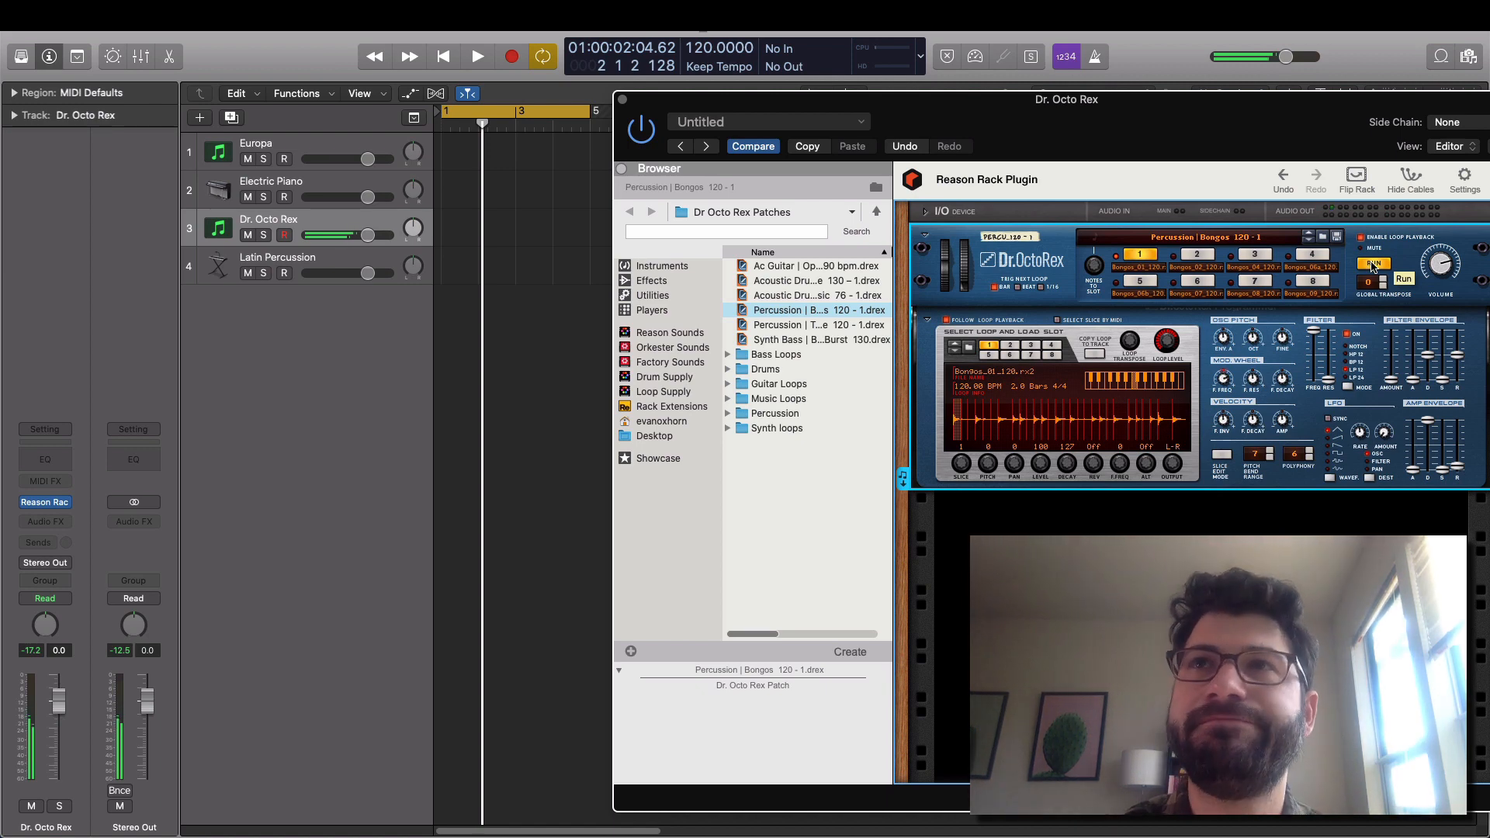
- Export the Dr. Octo Rex loop as MIDI to bar 1 of the Latin Percussion track and turn off Enable Loop Playback
left_click(624, 169)
left_click_drag(639, 477, 459, 259)
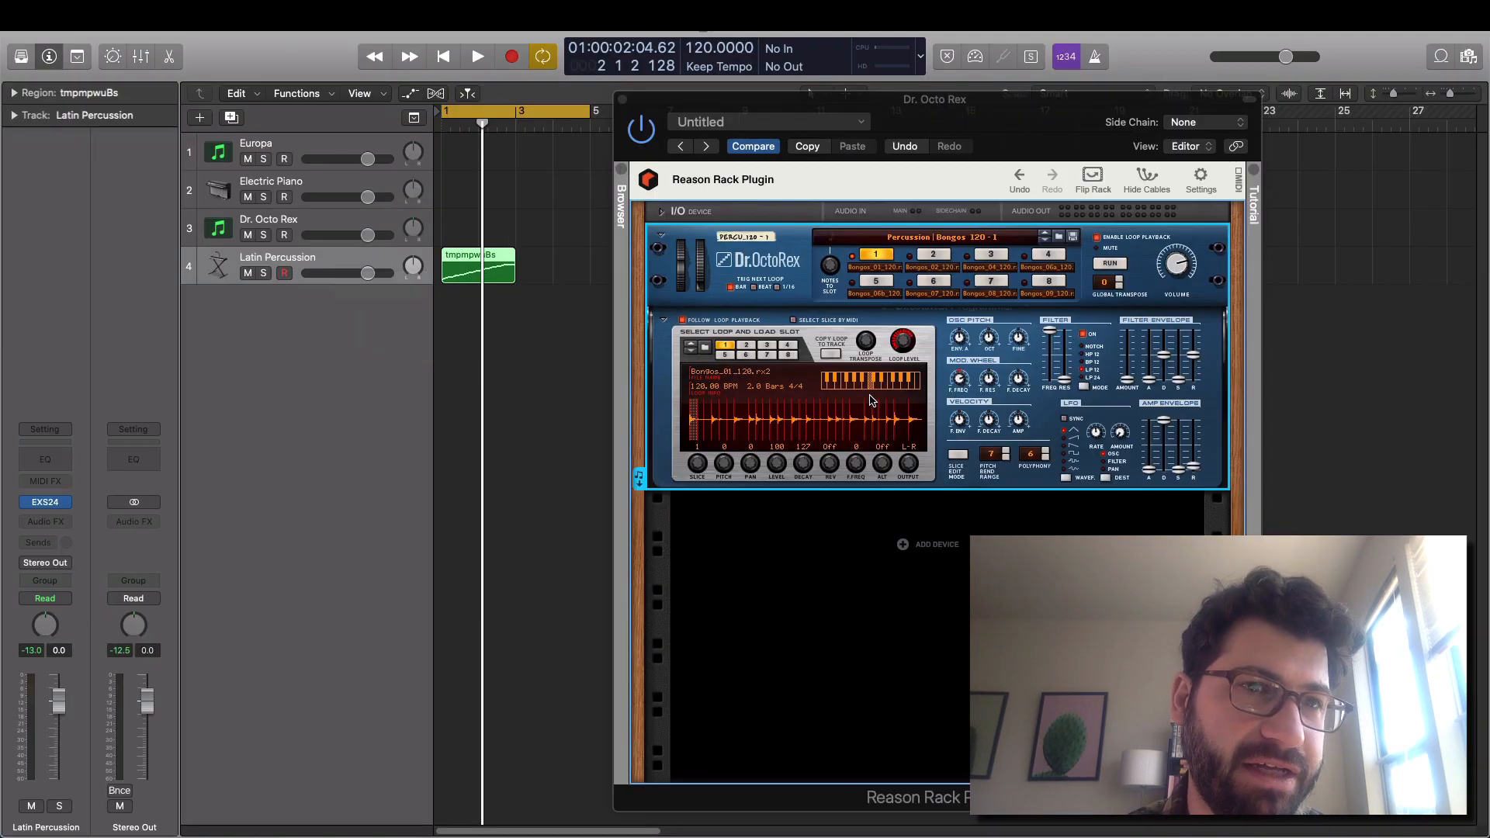
left_click(1130, 243)
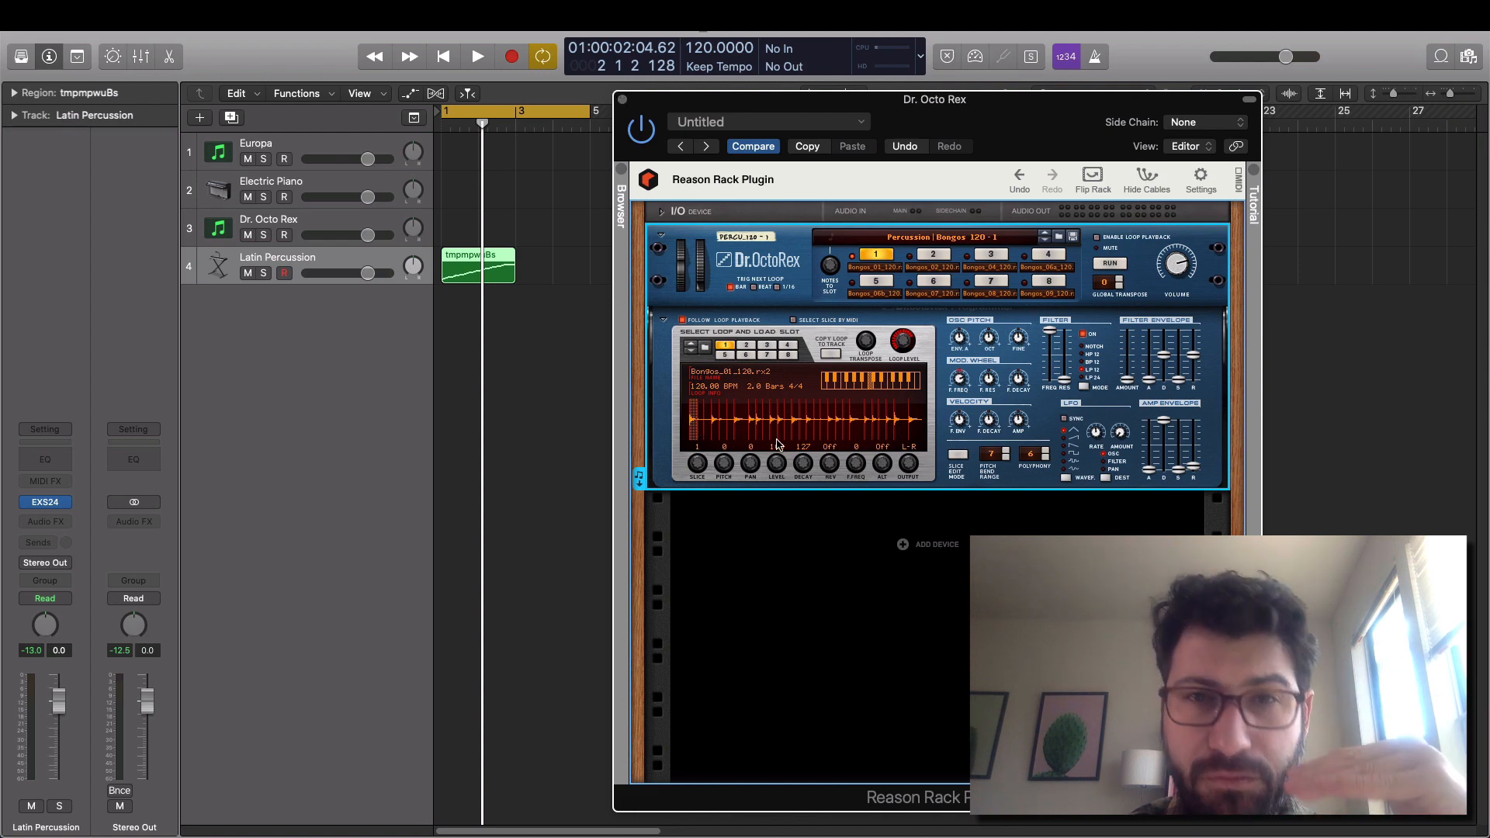
left_click(622, 100)
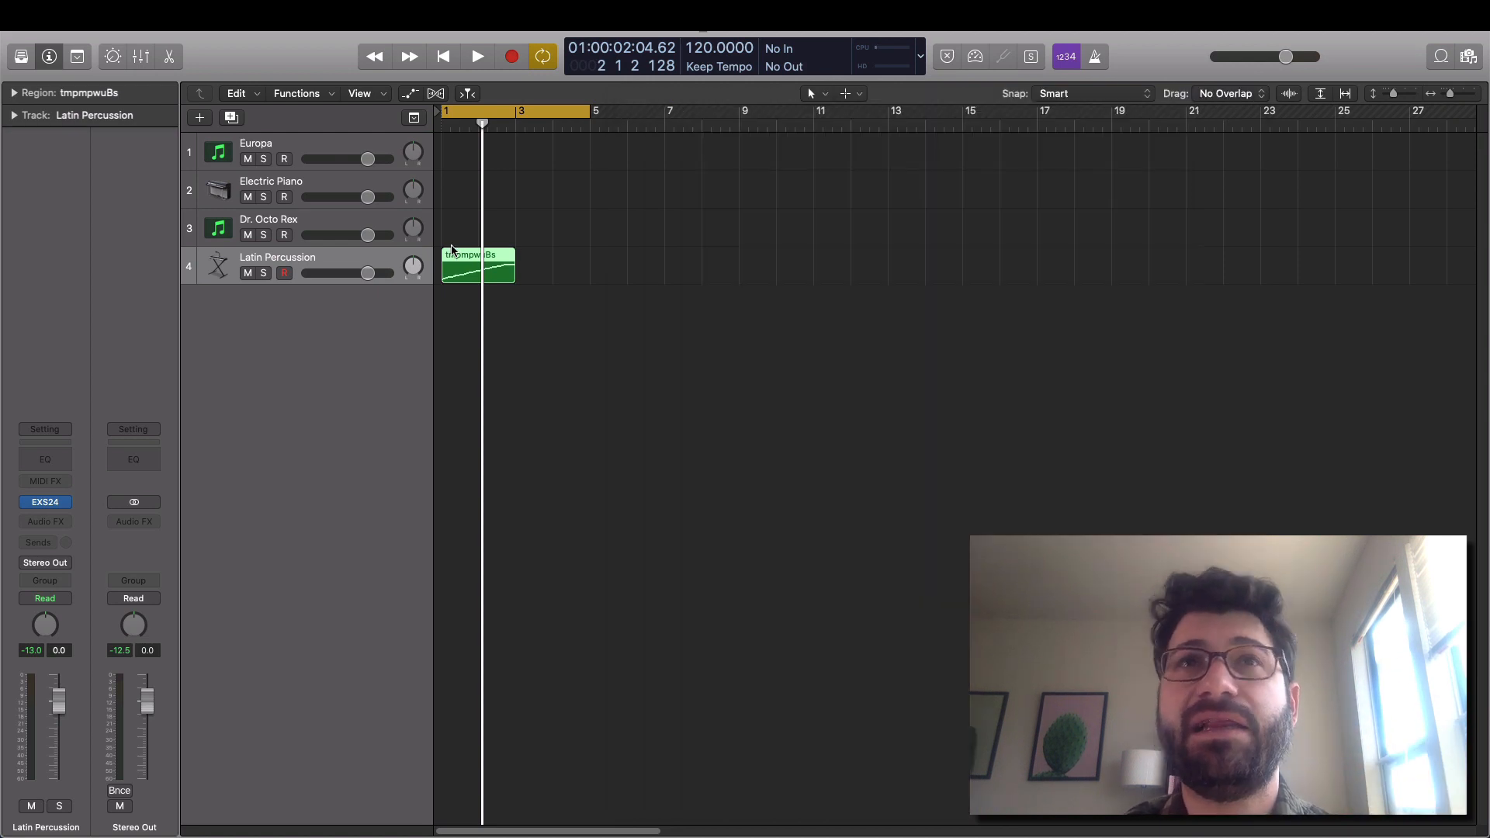
- Open the Latin Percussion region in the Piano Roll and play it from bar 2
double_click(456, 261)
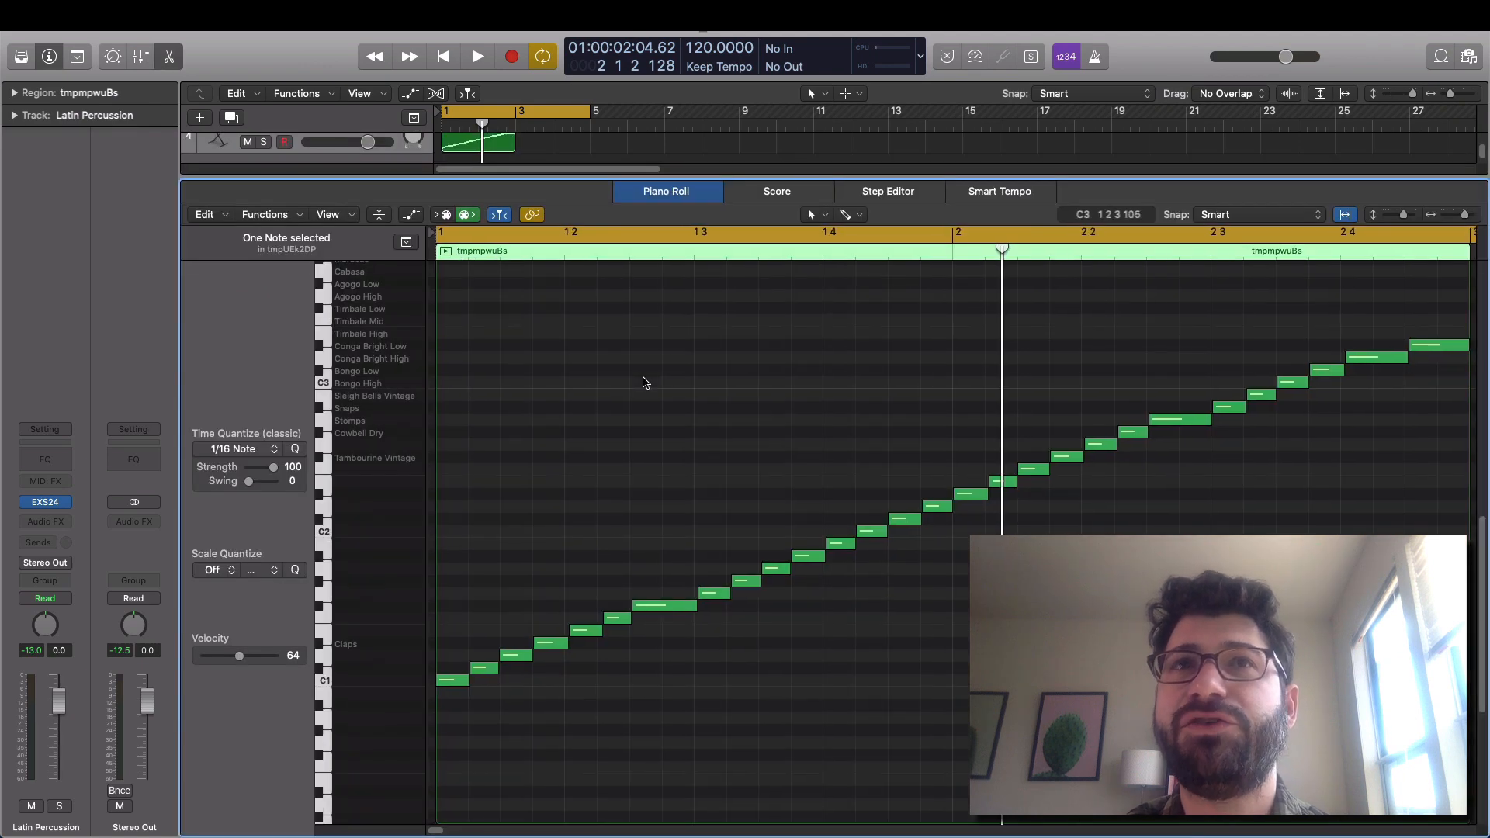
scroll(478, 422, "up", 4)
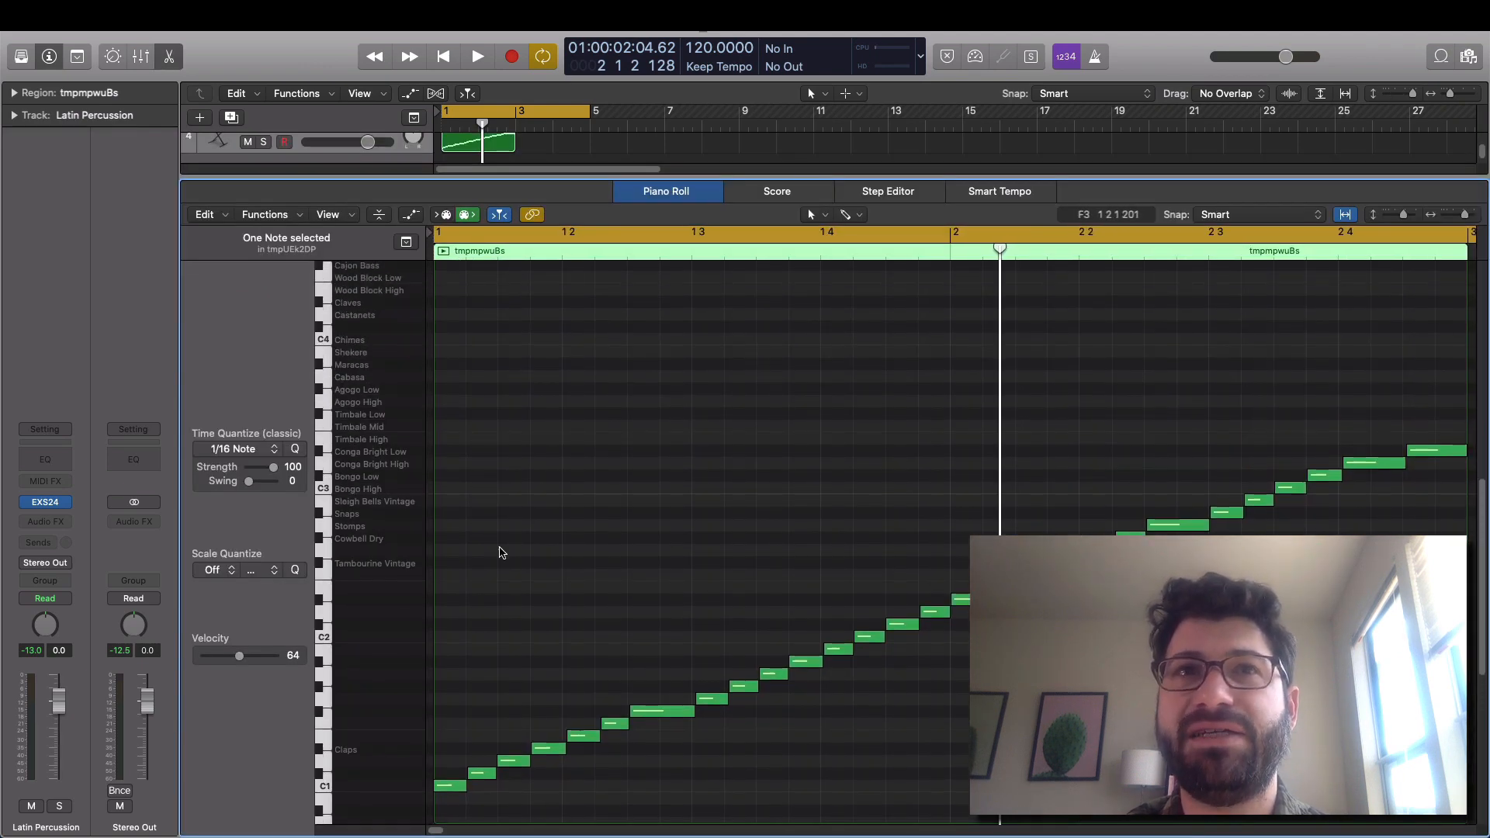
left_click(954, 252)
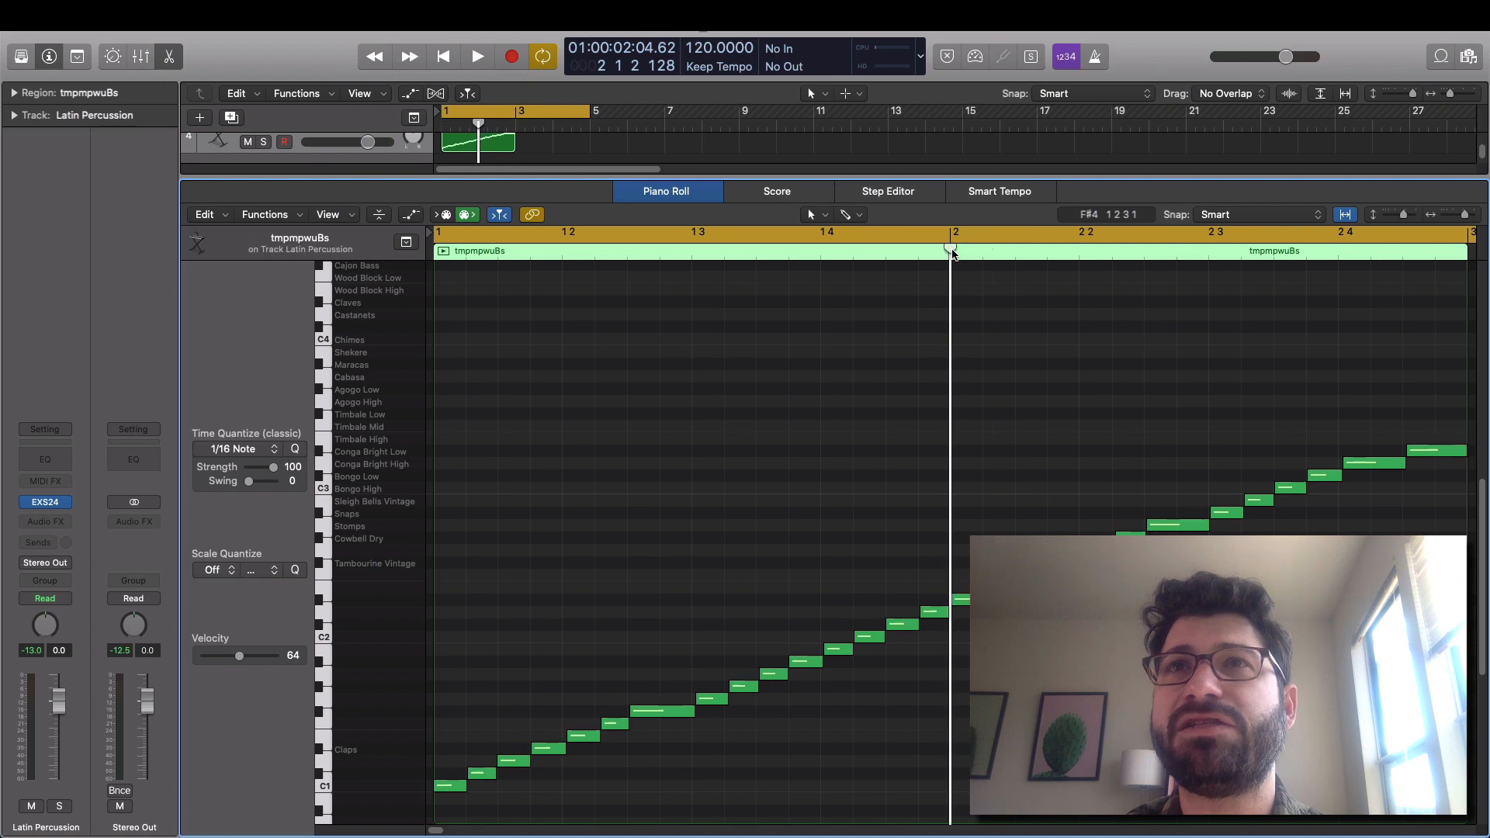
key("space")
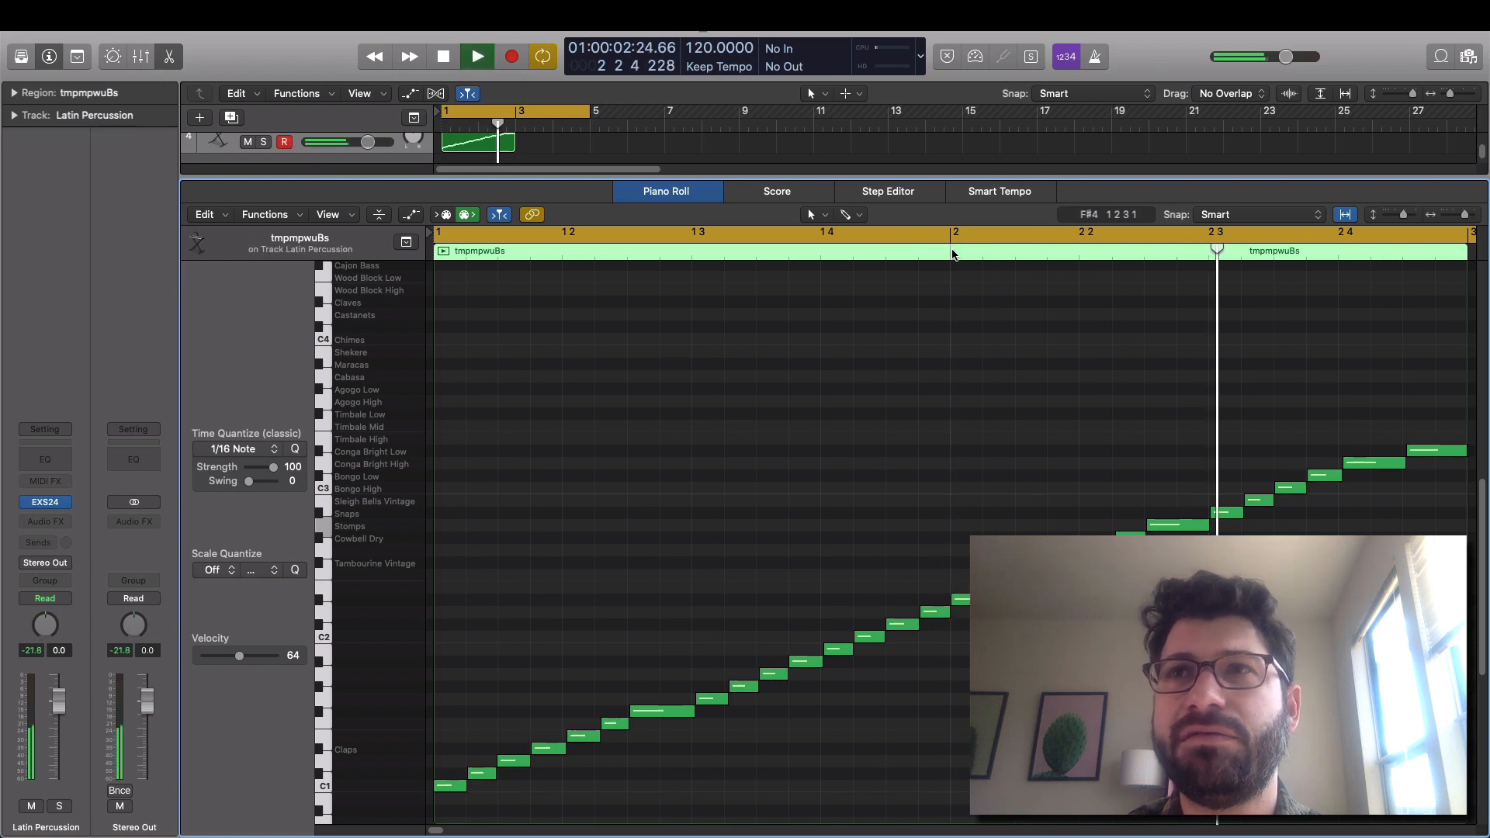
key("space")
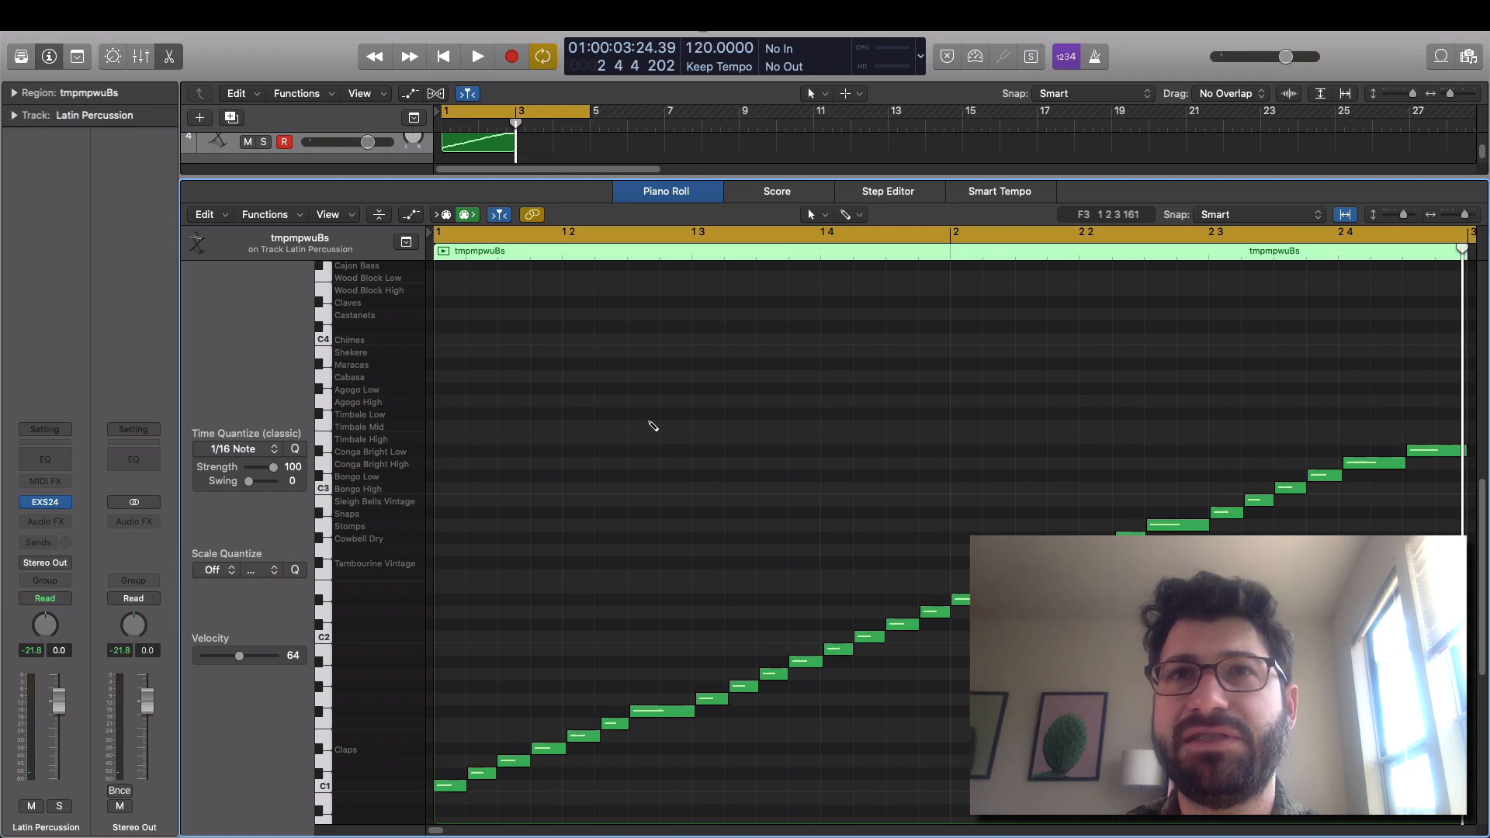
- Set all notes in the region to the fixed pitch C-2 with the Random Pitch MIDI Transform
key("super+a")
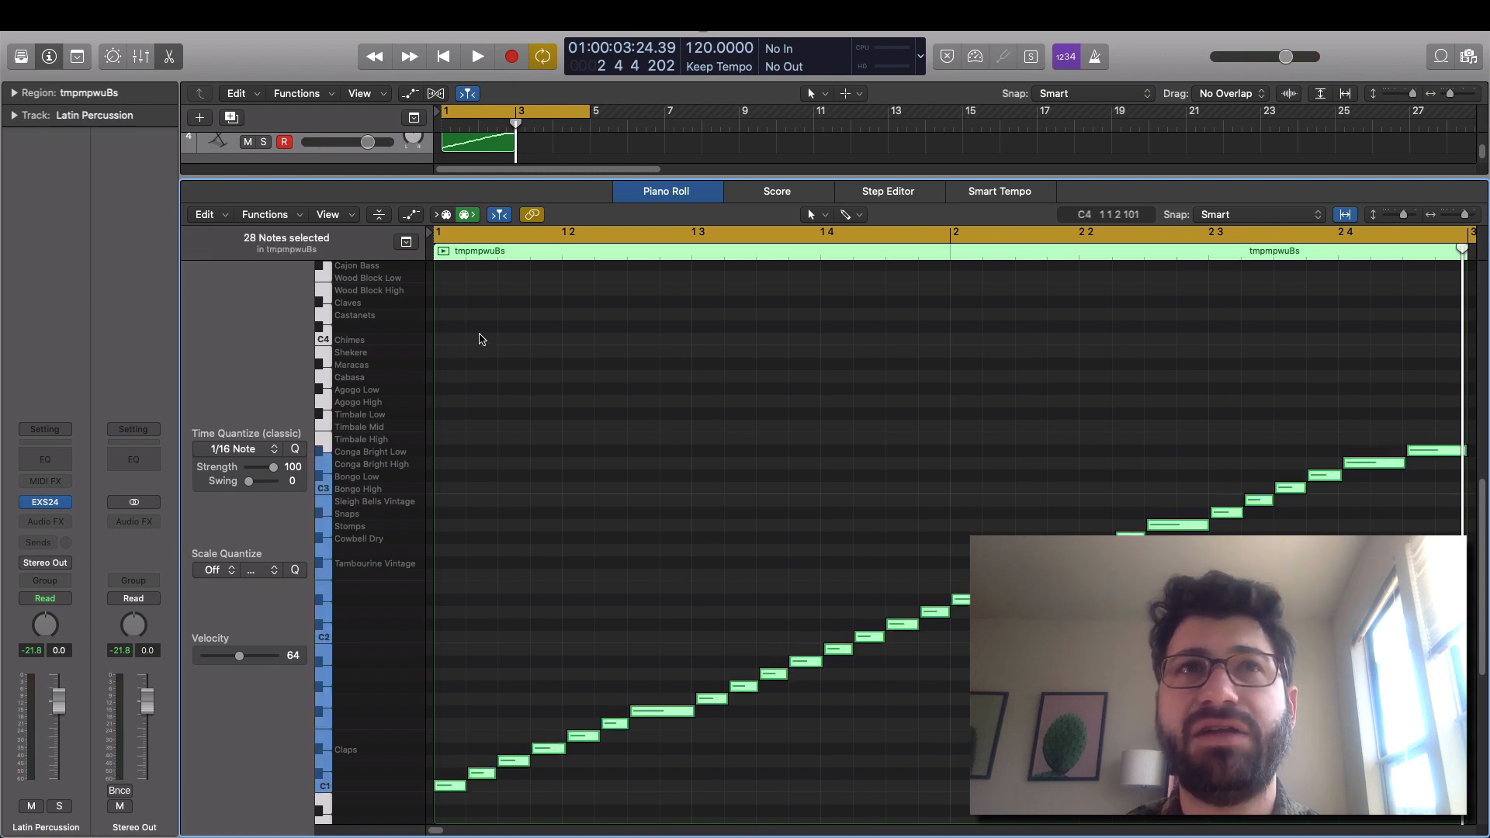
left_click(298, 215)
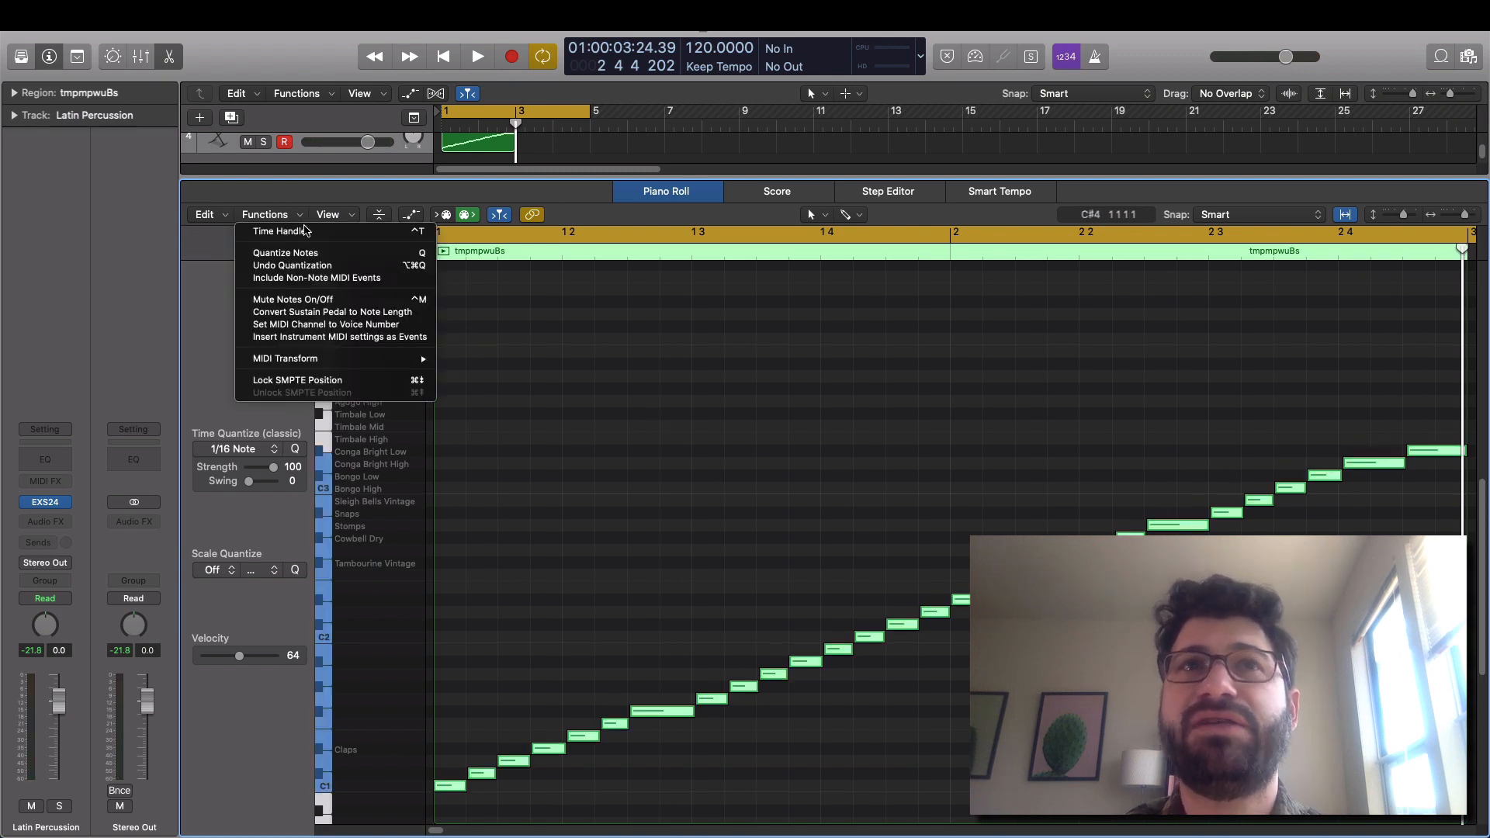
mouse_move(369, 361)
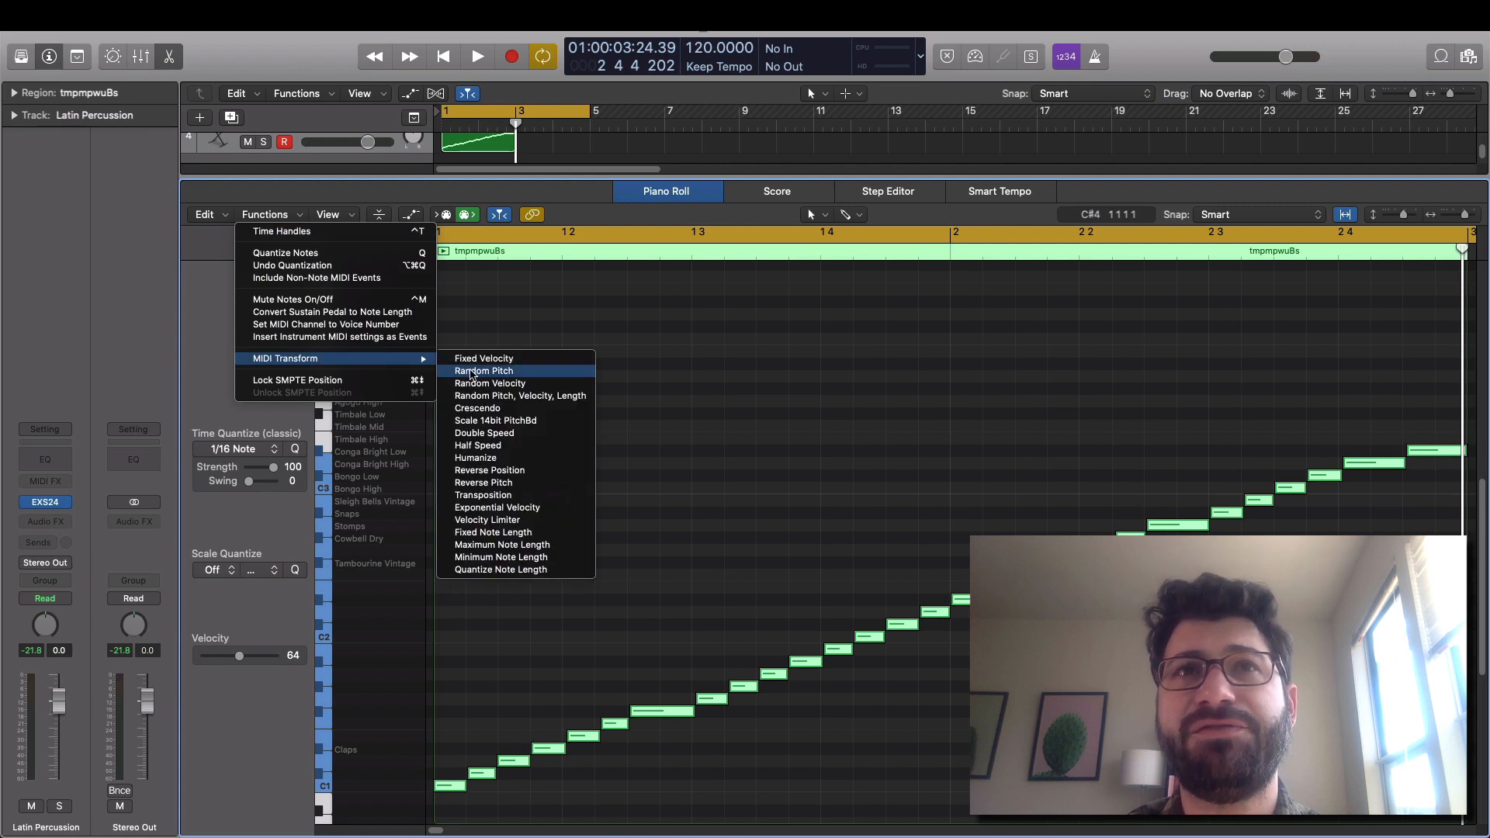
left_click(475, 372)
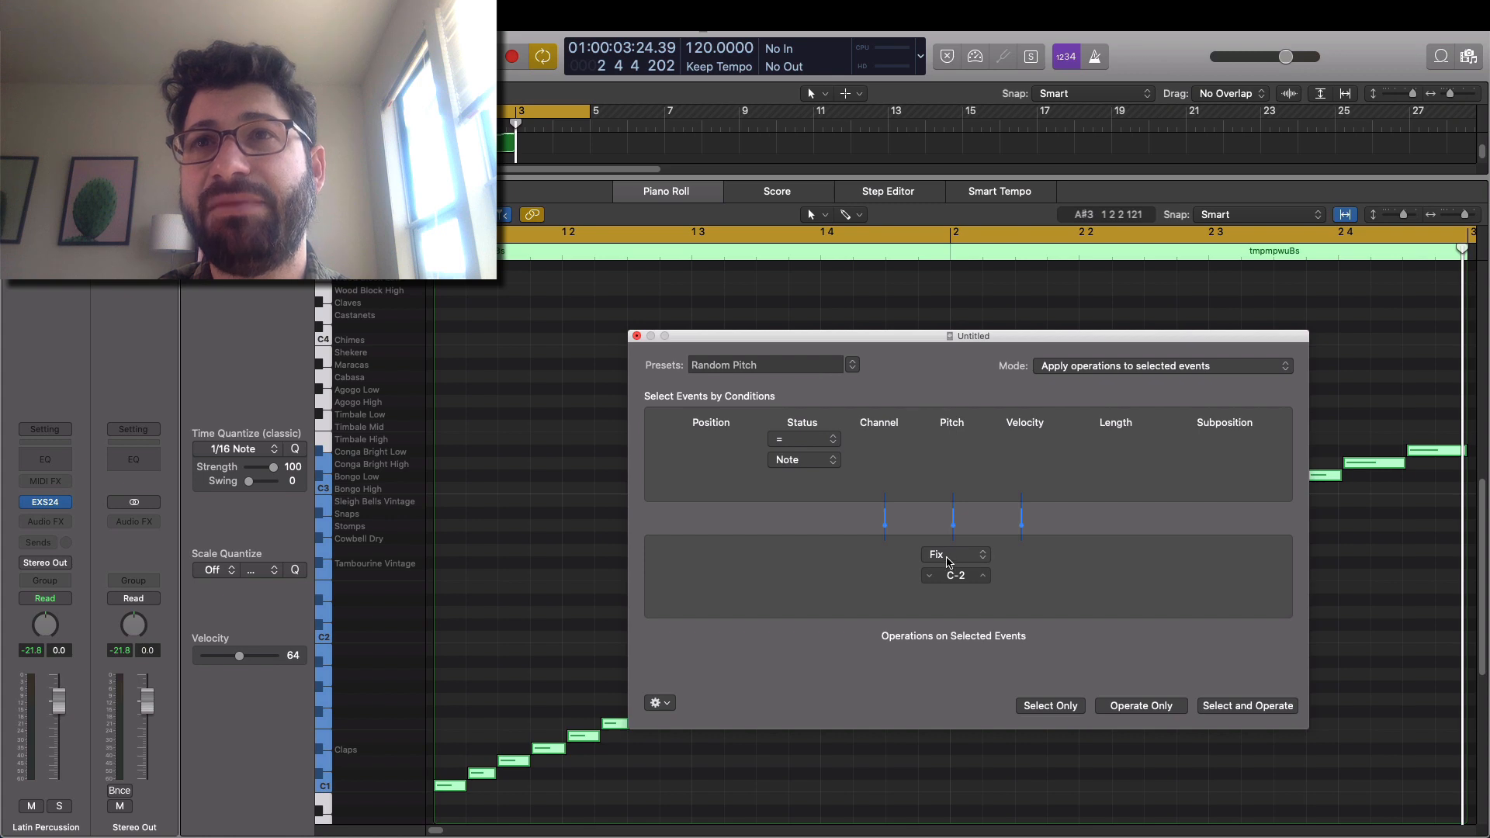
left_click(947, 559)
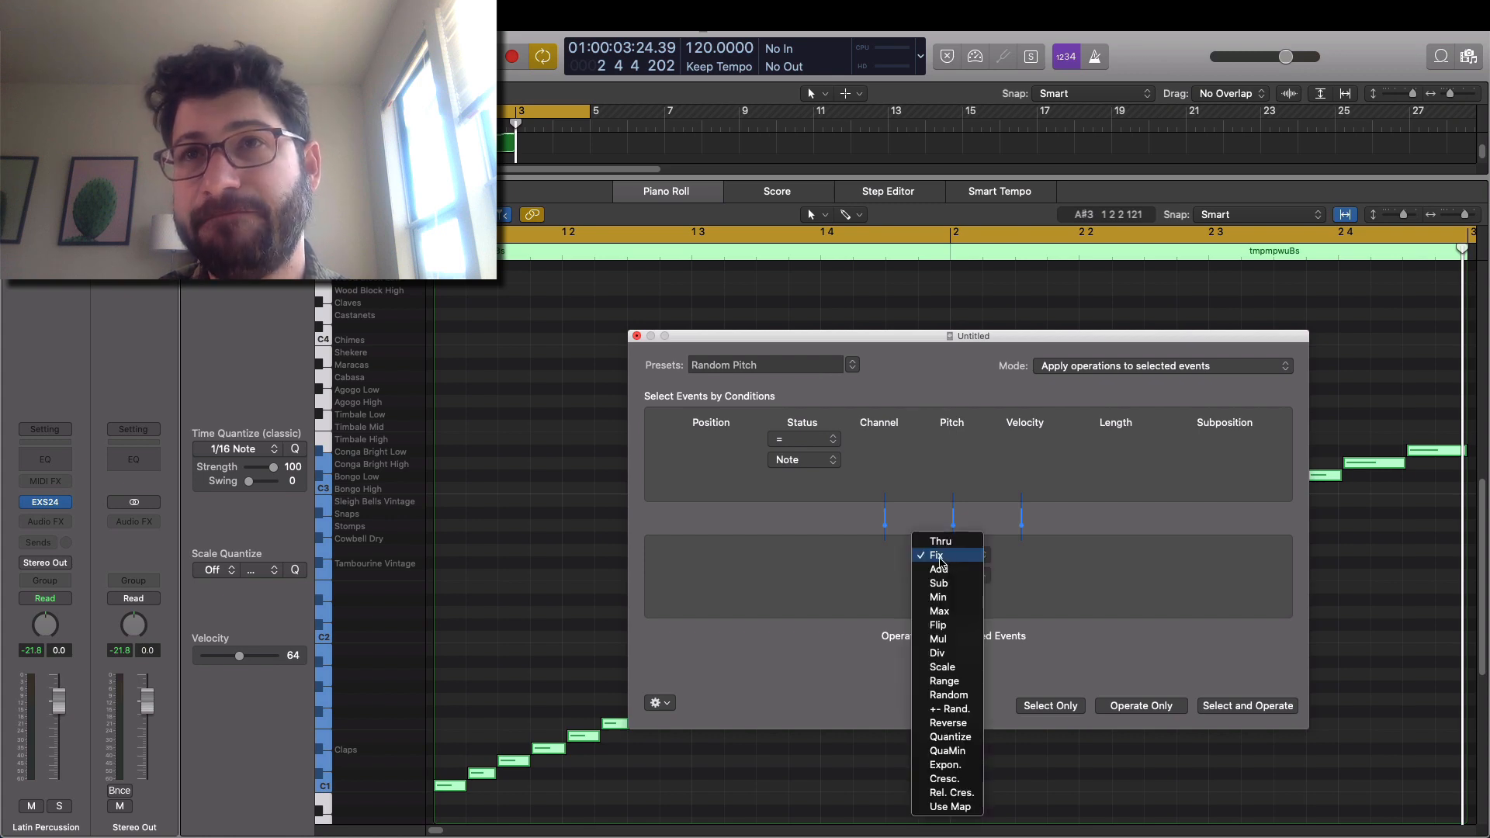
left_click(956, 557)
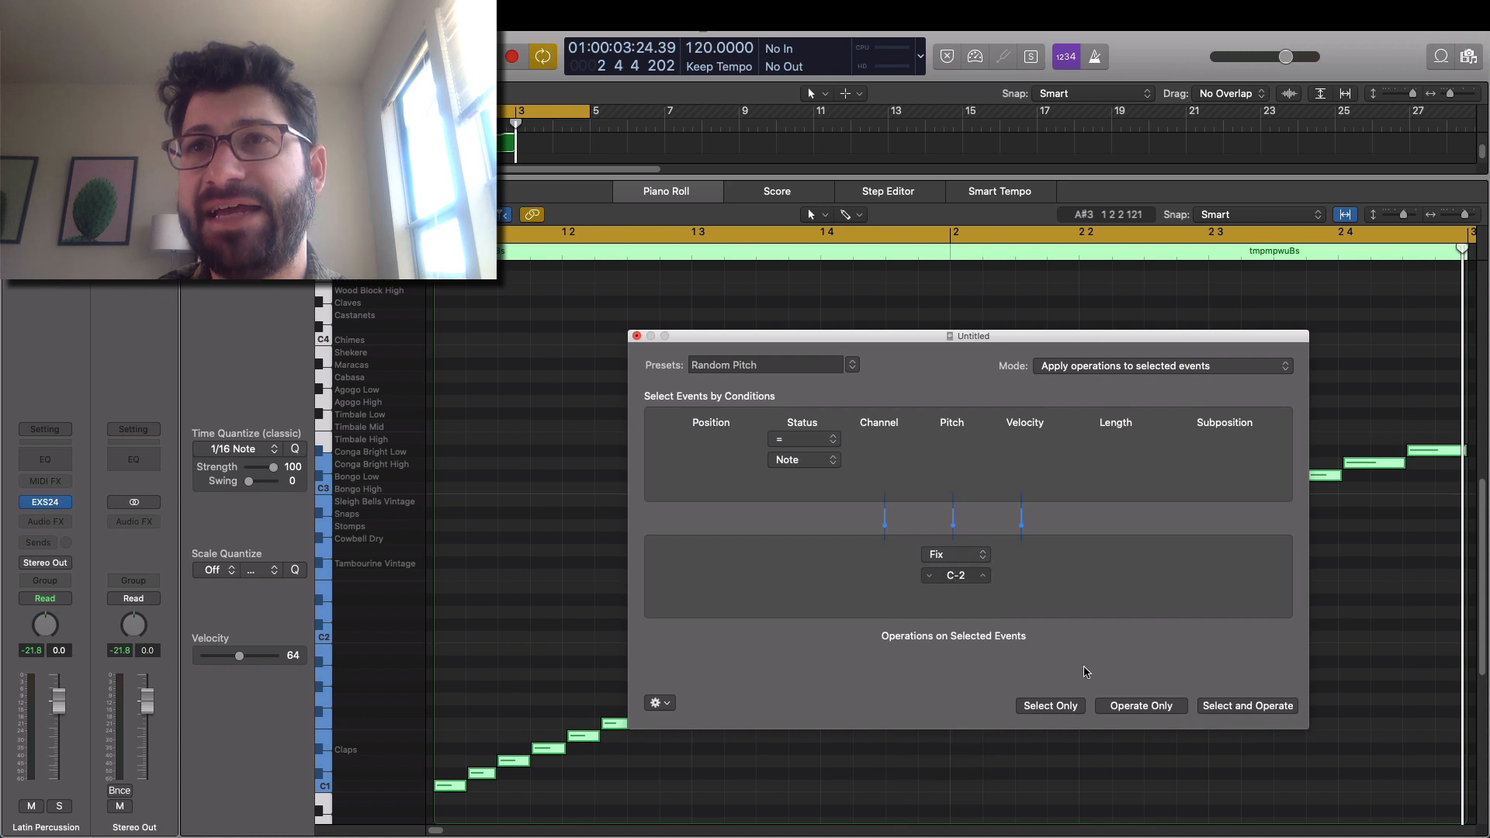
left_click(1197, 706)
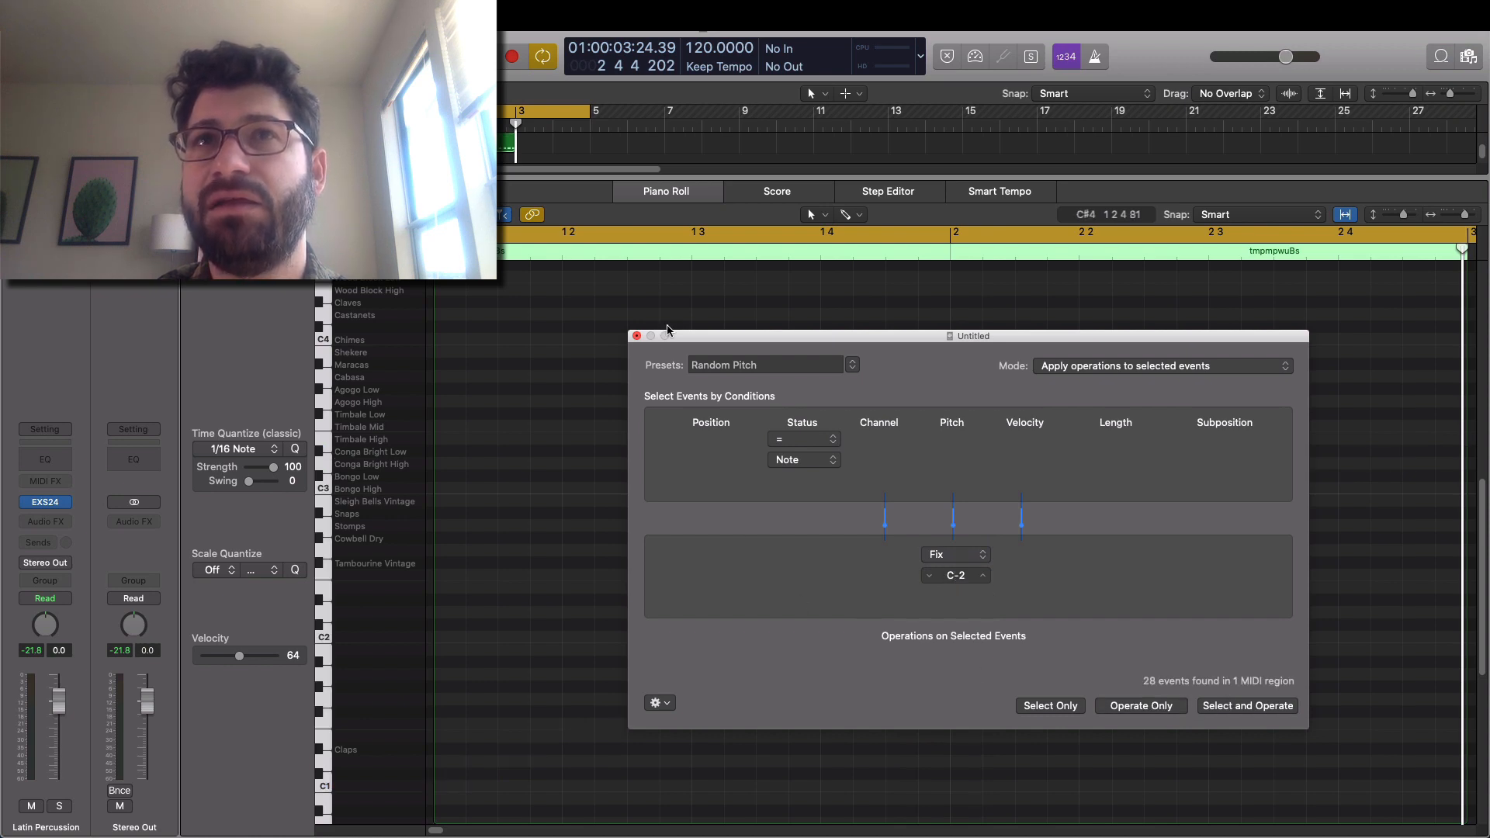
left_click(635, 339)
- Move all the selected notes up from C-2 to the Timbale Low row
scroll(633, 339, "down", 10)
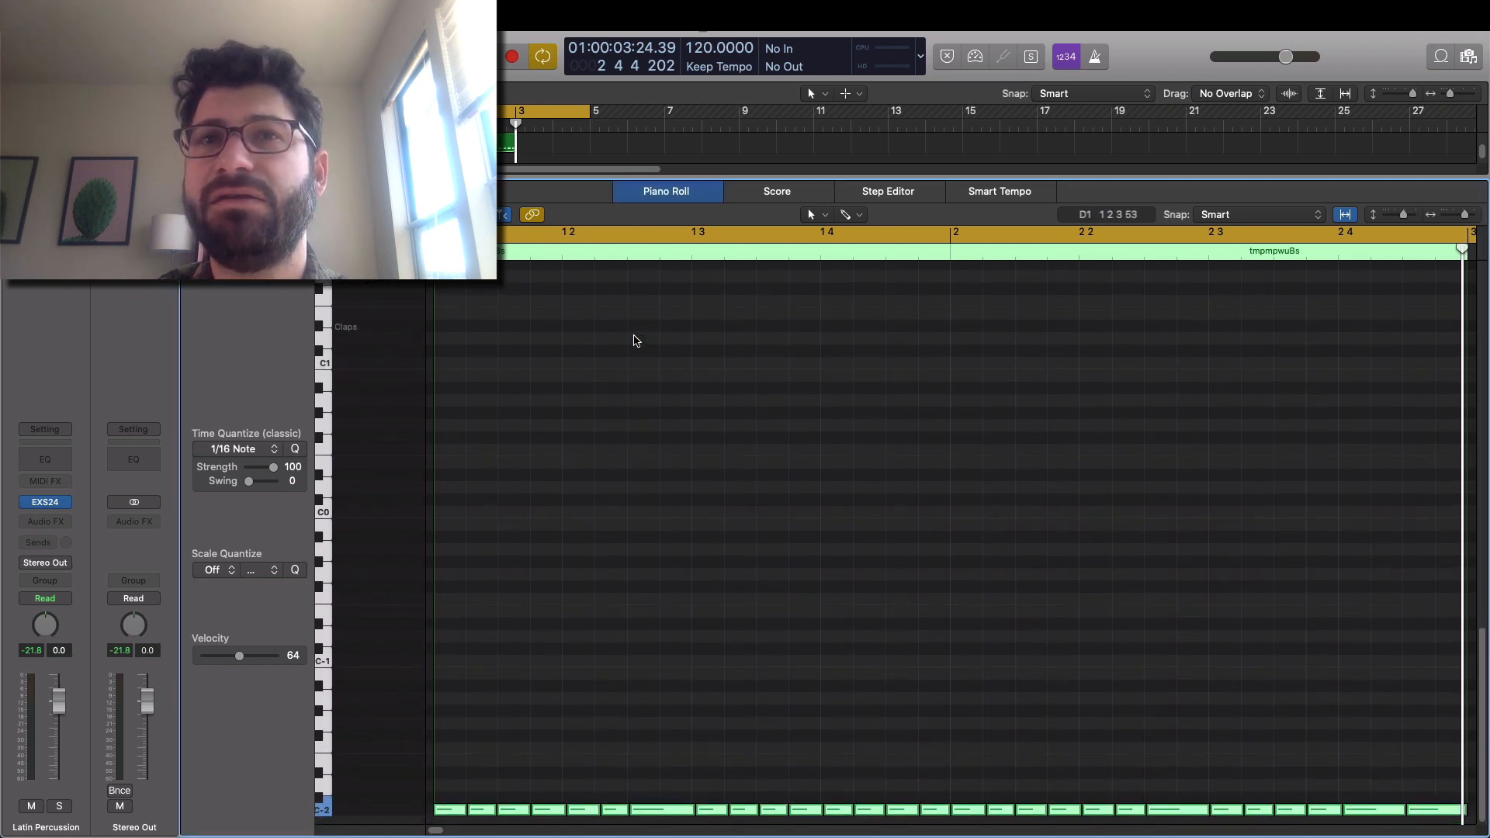
left_click_drag(657, 817, 665, 426)
scroll(666, 428, "up", 7)
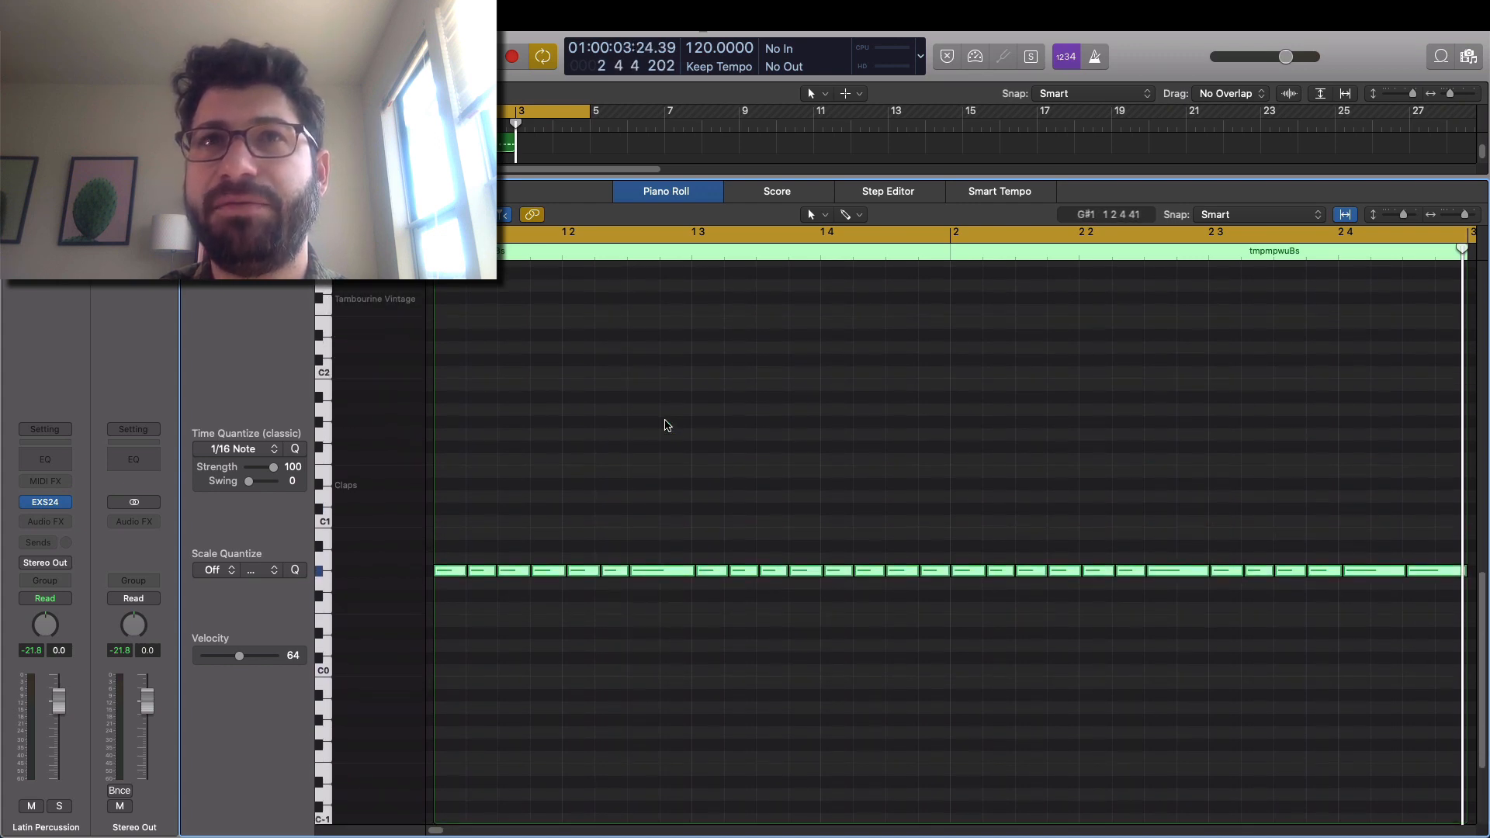
left_click_drag(681, 688, 679, 415)
scroll(678, 416, "up", 5)
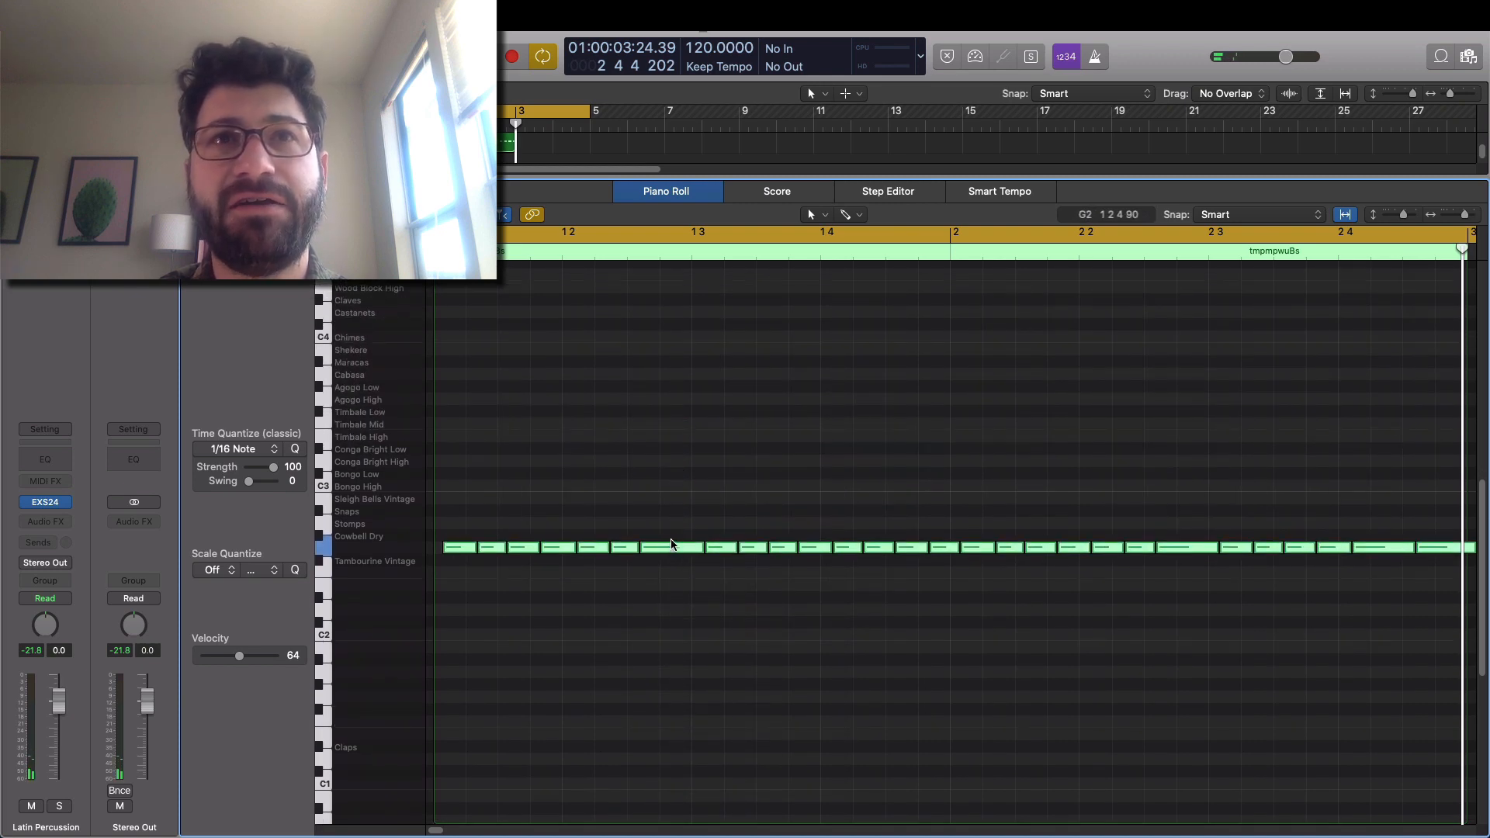
left_click_drag(674, 546, 666, 420)
left_click_drag(454, 410, 451, 409)
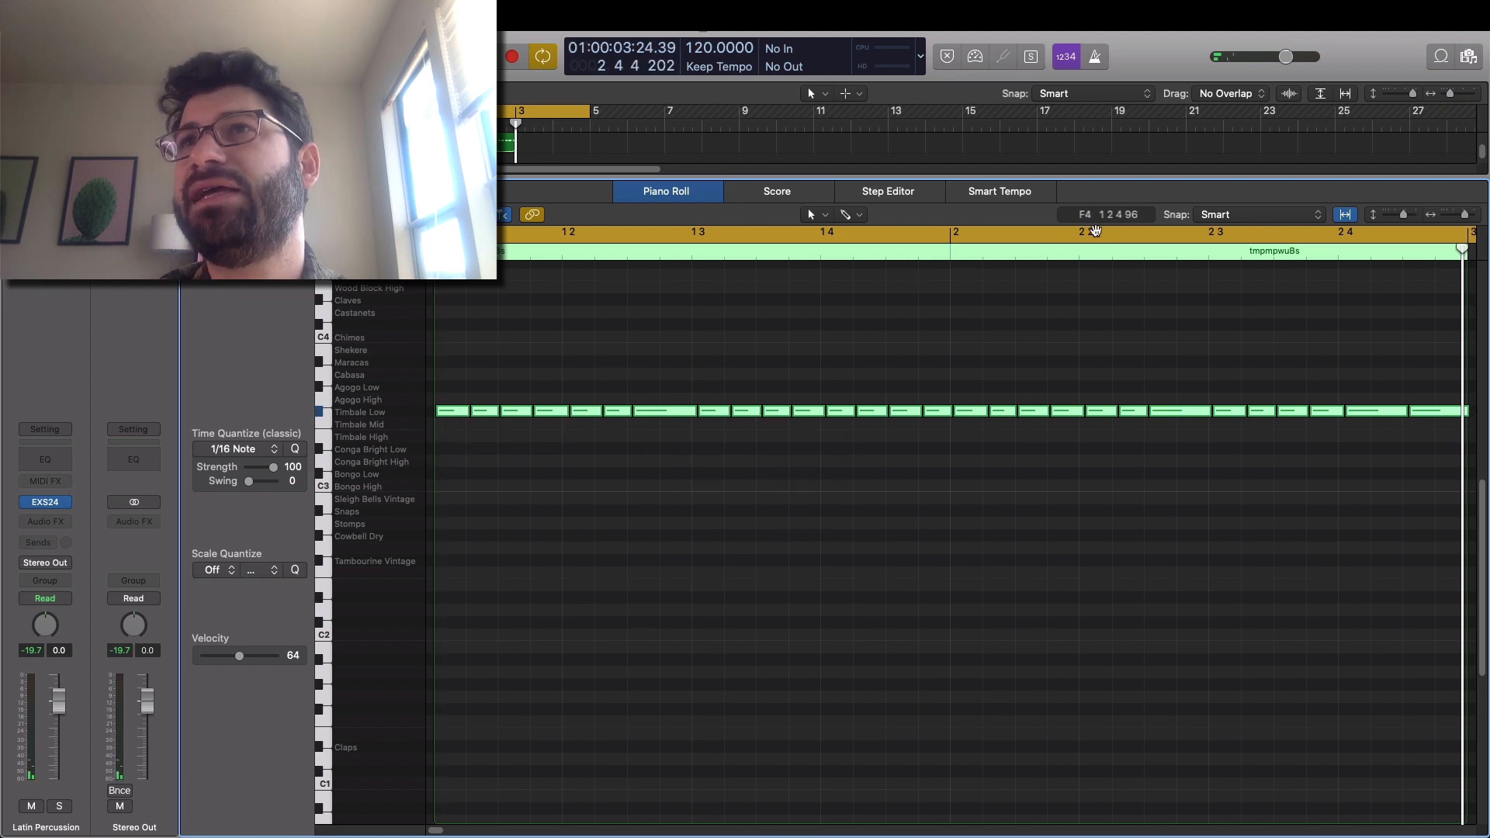
- Set Snap Notes to Absolute Value in the Piano Roll, shift the notes slightly earlier, and undo that shift
left_click(1227, 214)
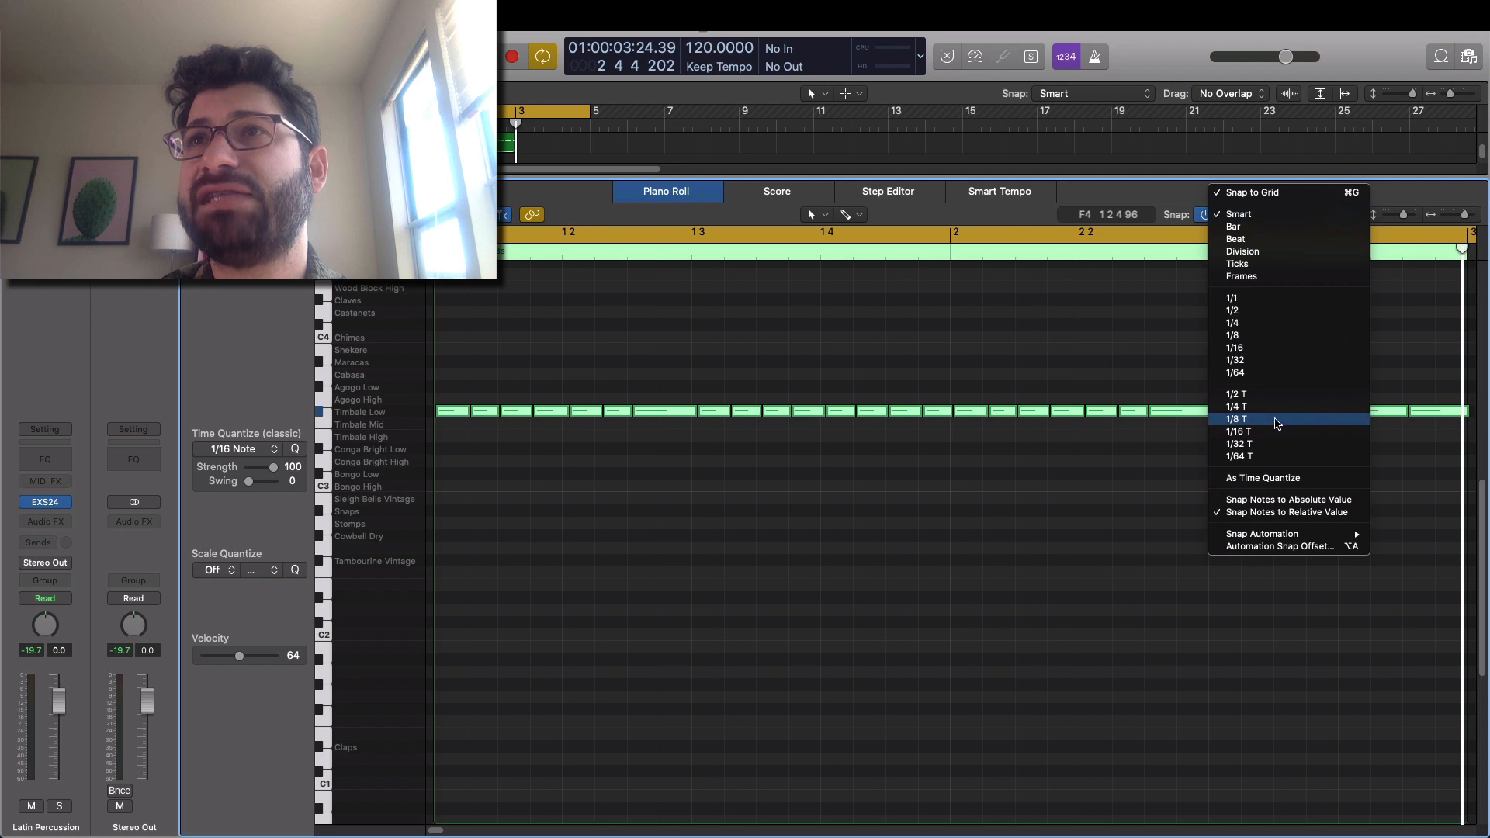
left_click(1277, 501)
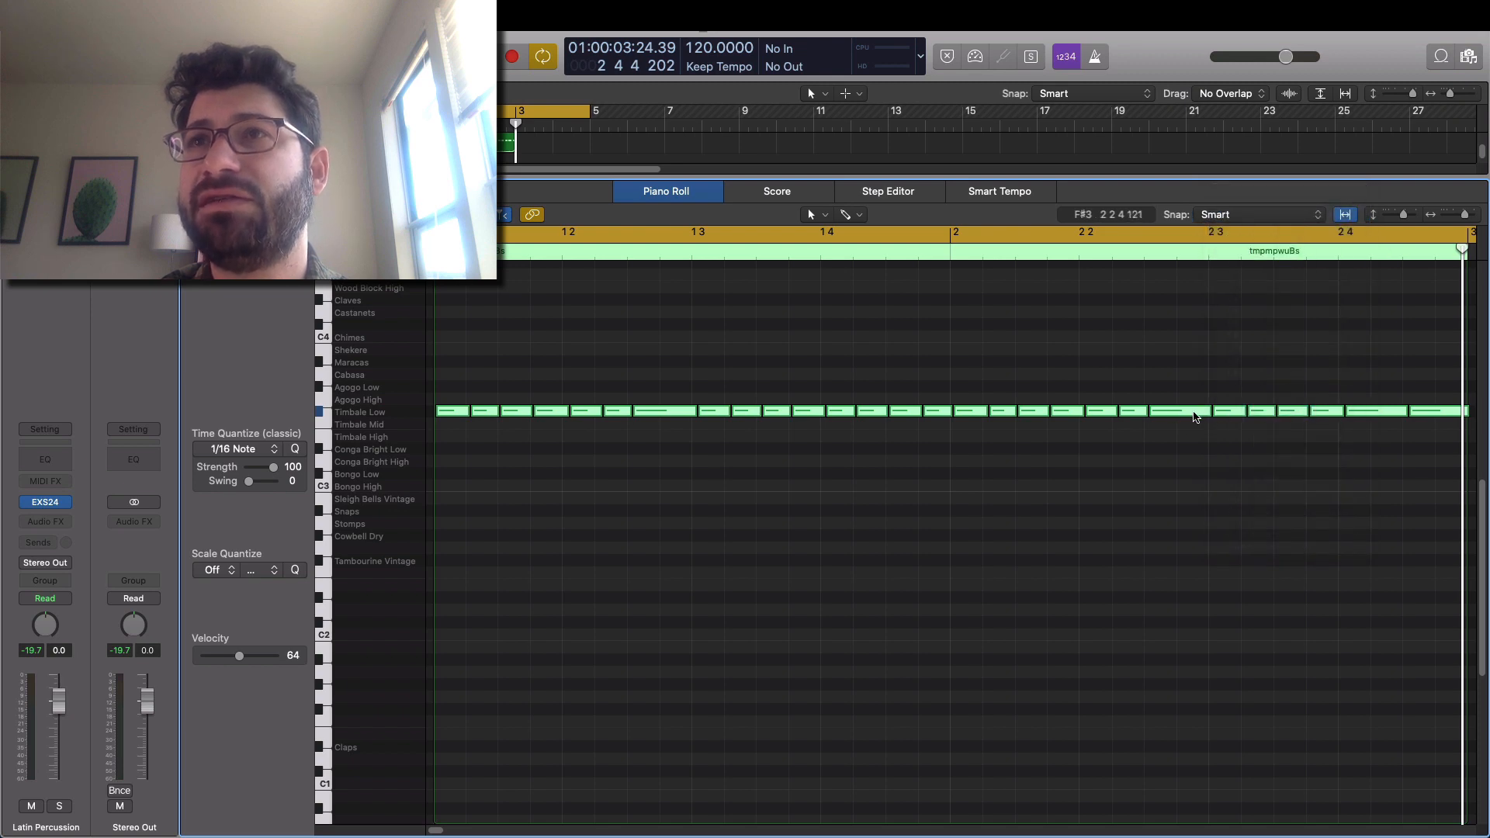
left_click_drag(1193, 417, 1192, 419)
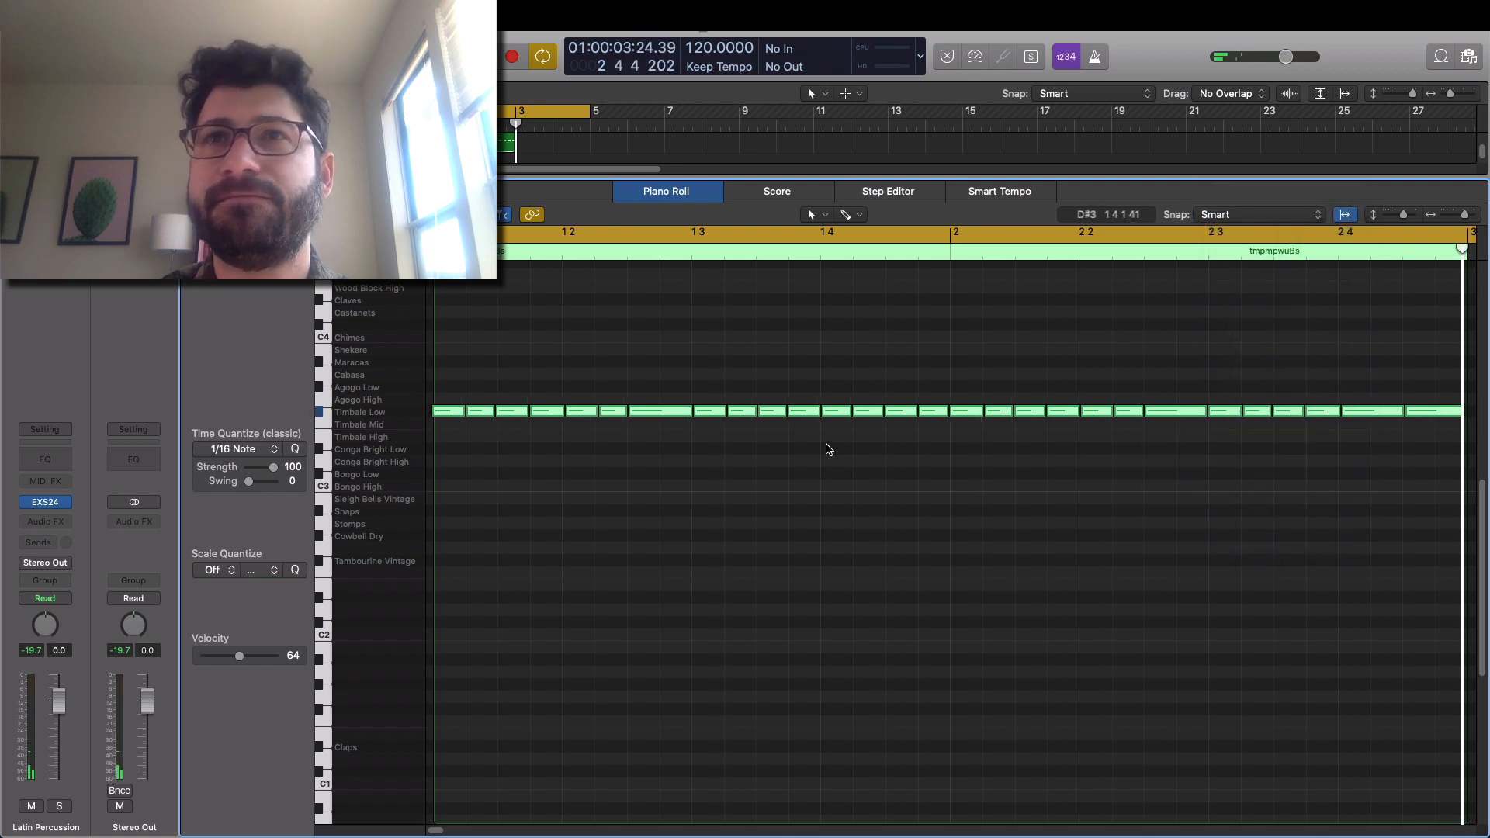
key("super+z")
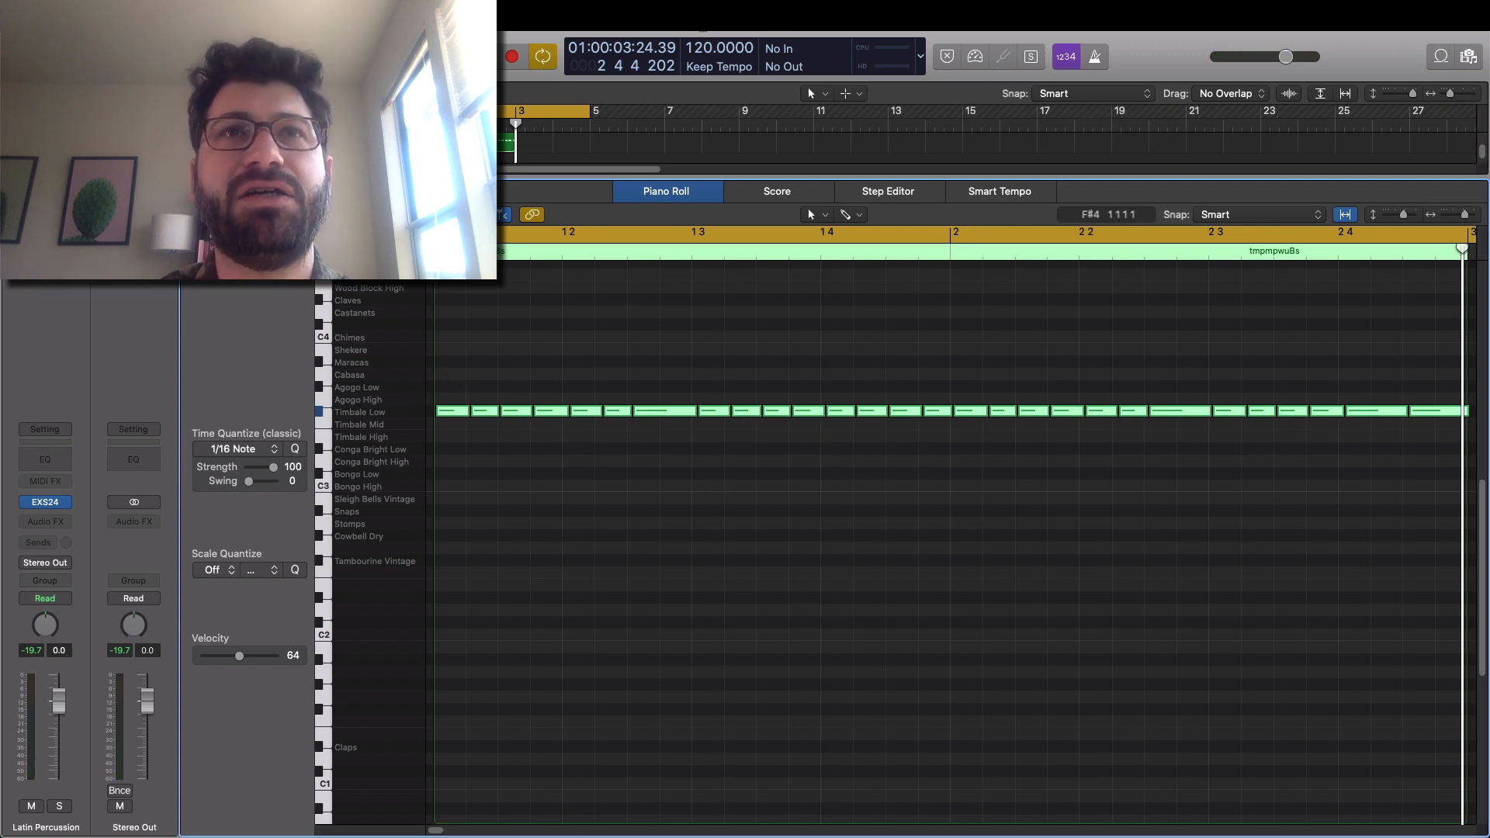
- Play the Timbale Low pattern from the start and stop playback
key("Return")
key("space")
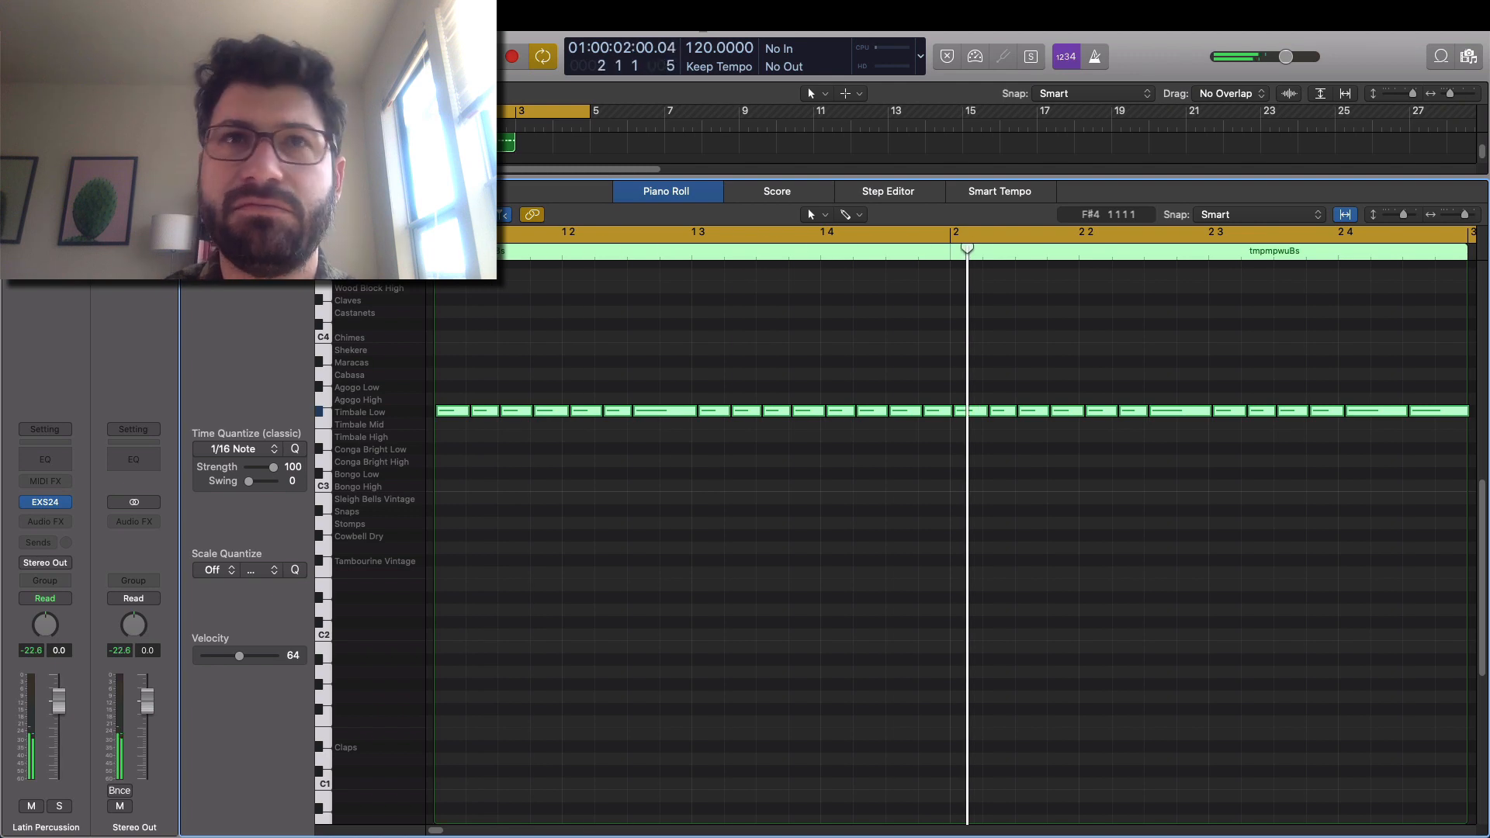
key("space")
- Move several individual notes in the first bar to the Timbale Mid and Timbale High rows and play the varied pattern
left_click(528, 392)
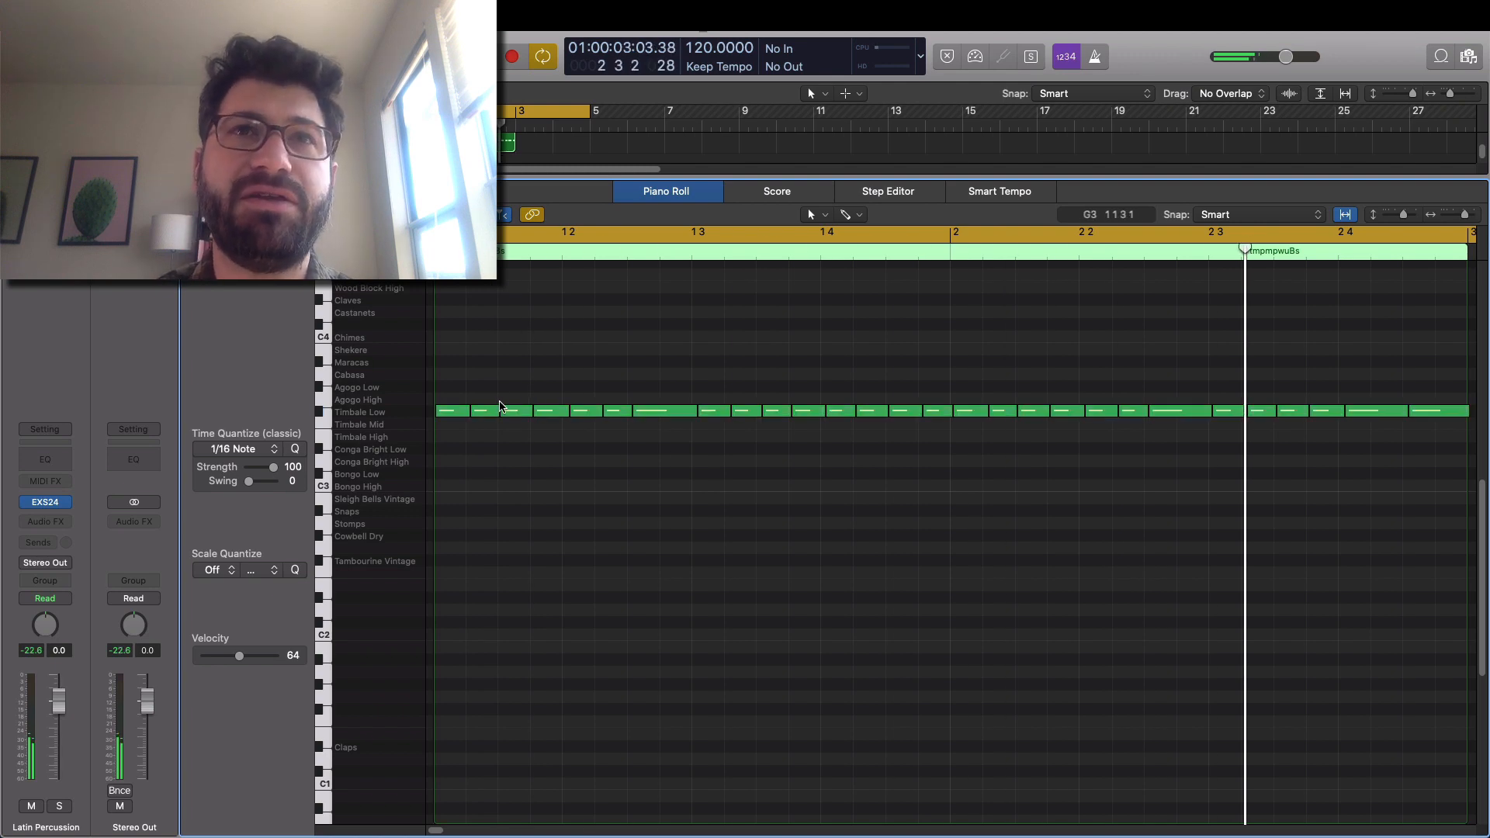
left_click(486, 417)
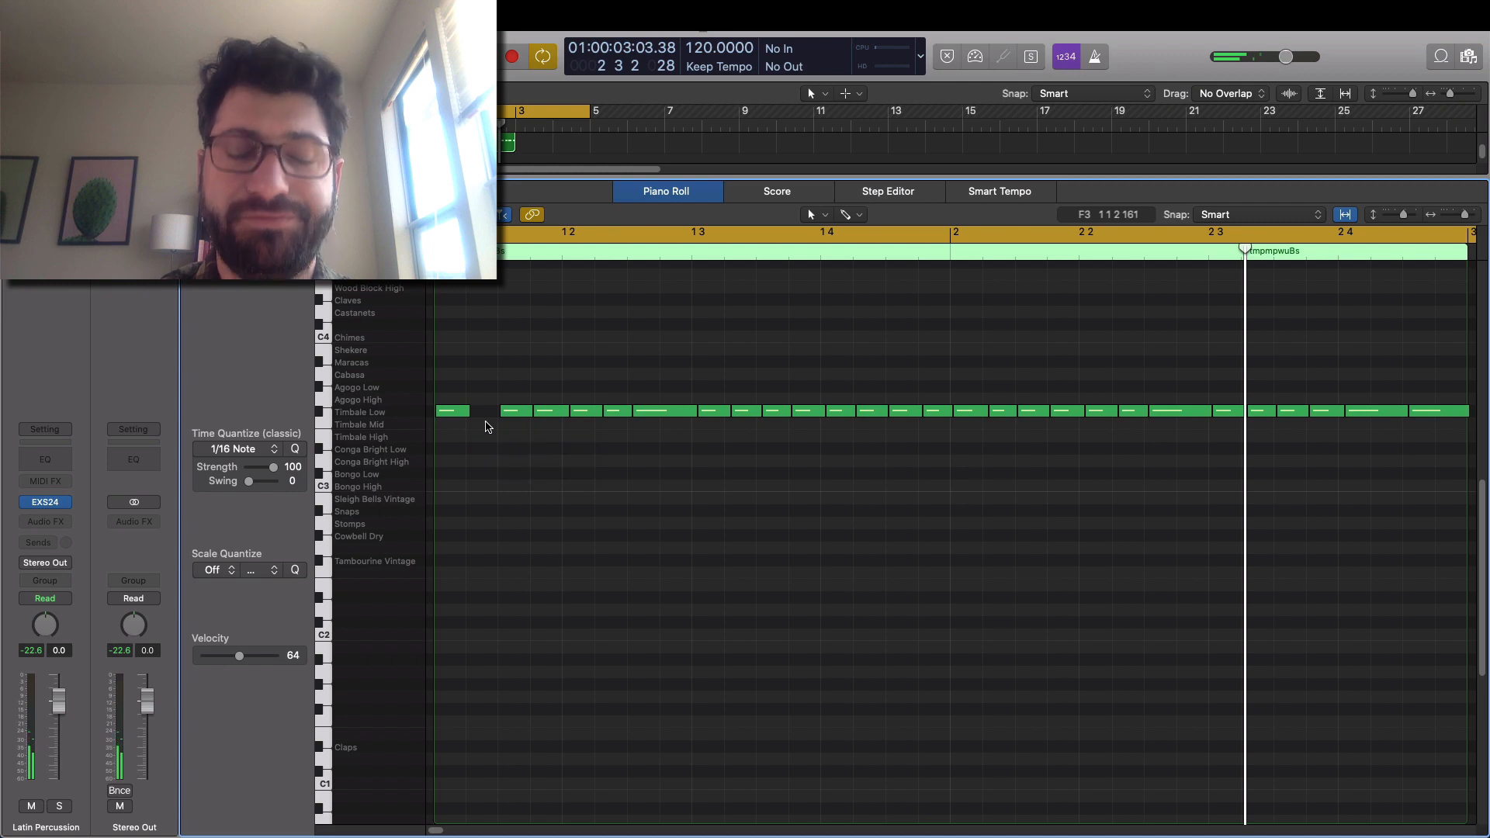
left_click(486, 419)
left_click_drag(485, 419, 486, 425)
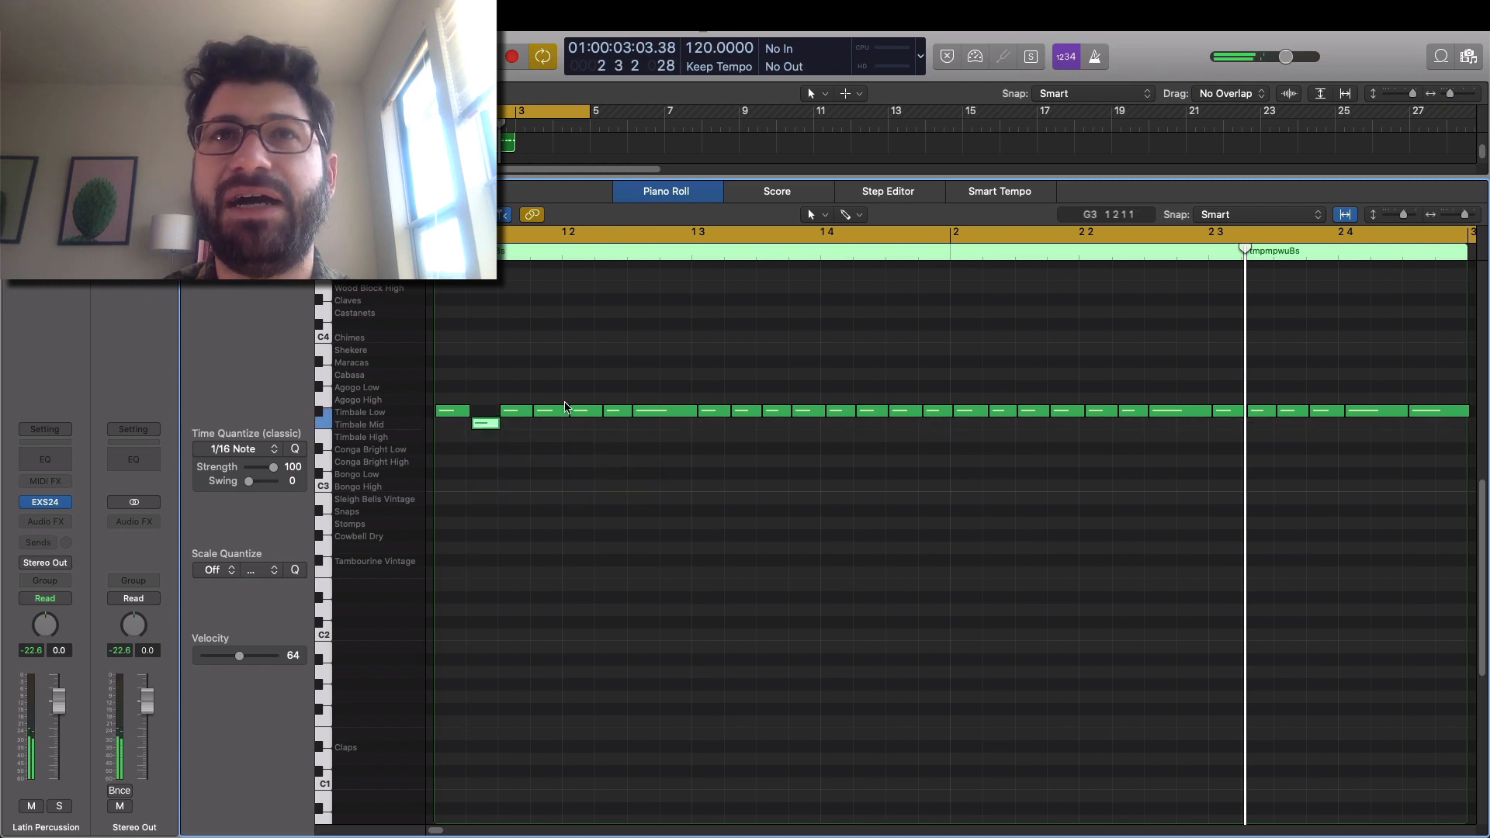
left_click_drag(578, 410, 656, 424)
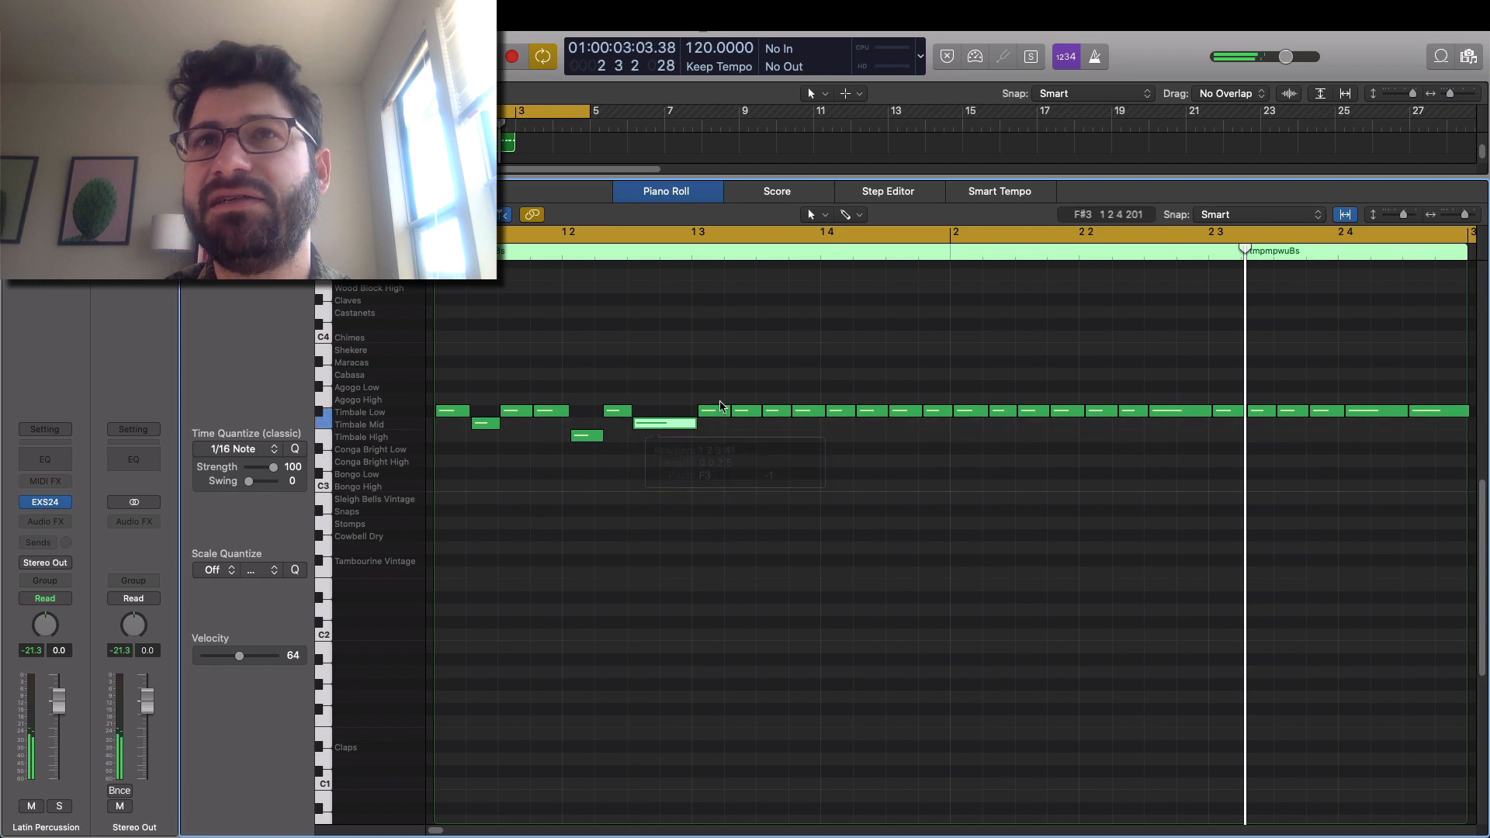
left_click_drag(747, 412, 838, 442)
key("space")
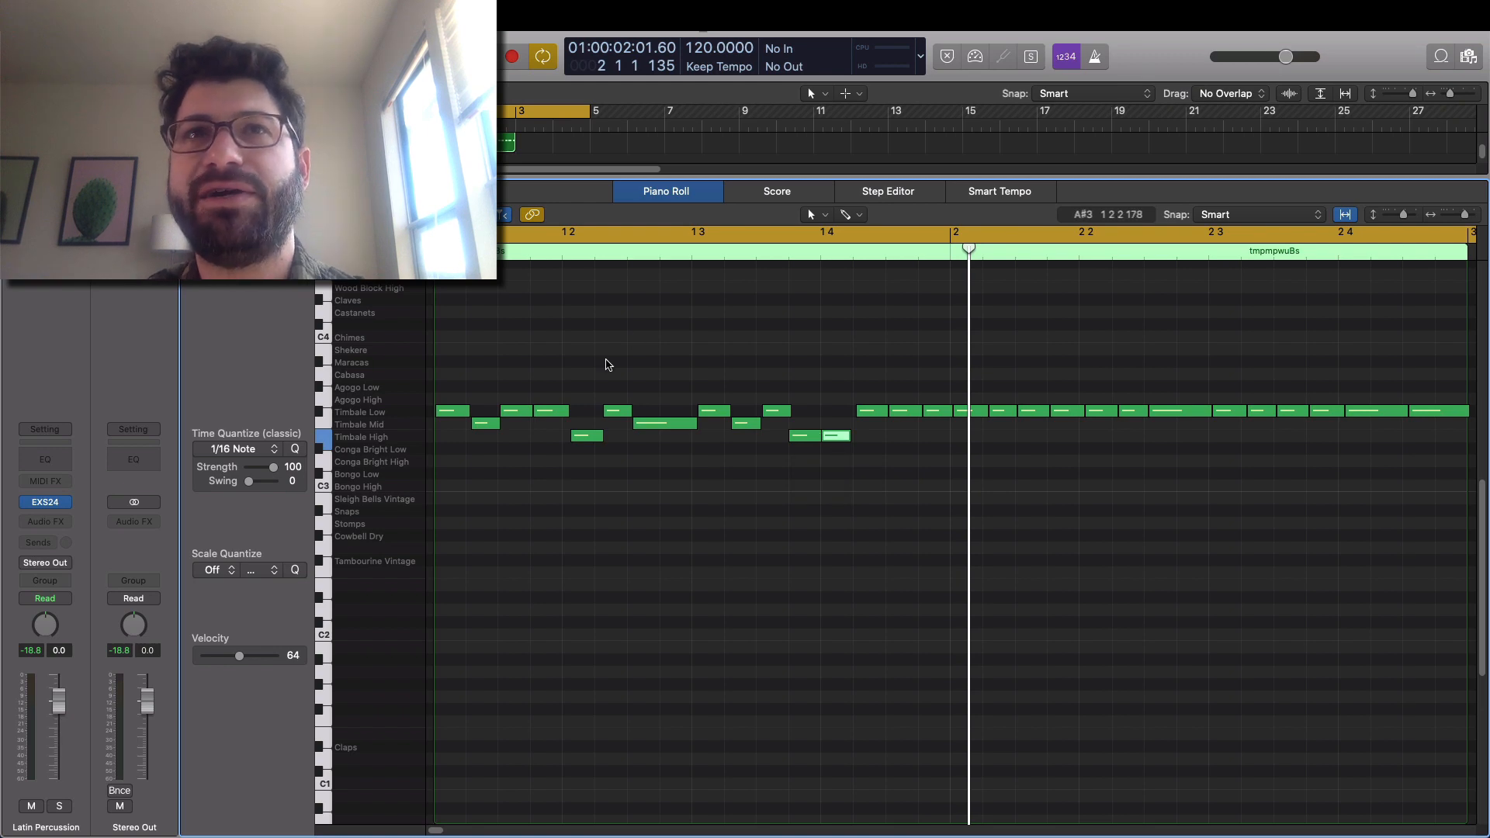
key("super+a")
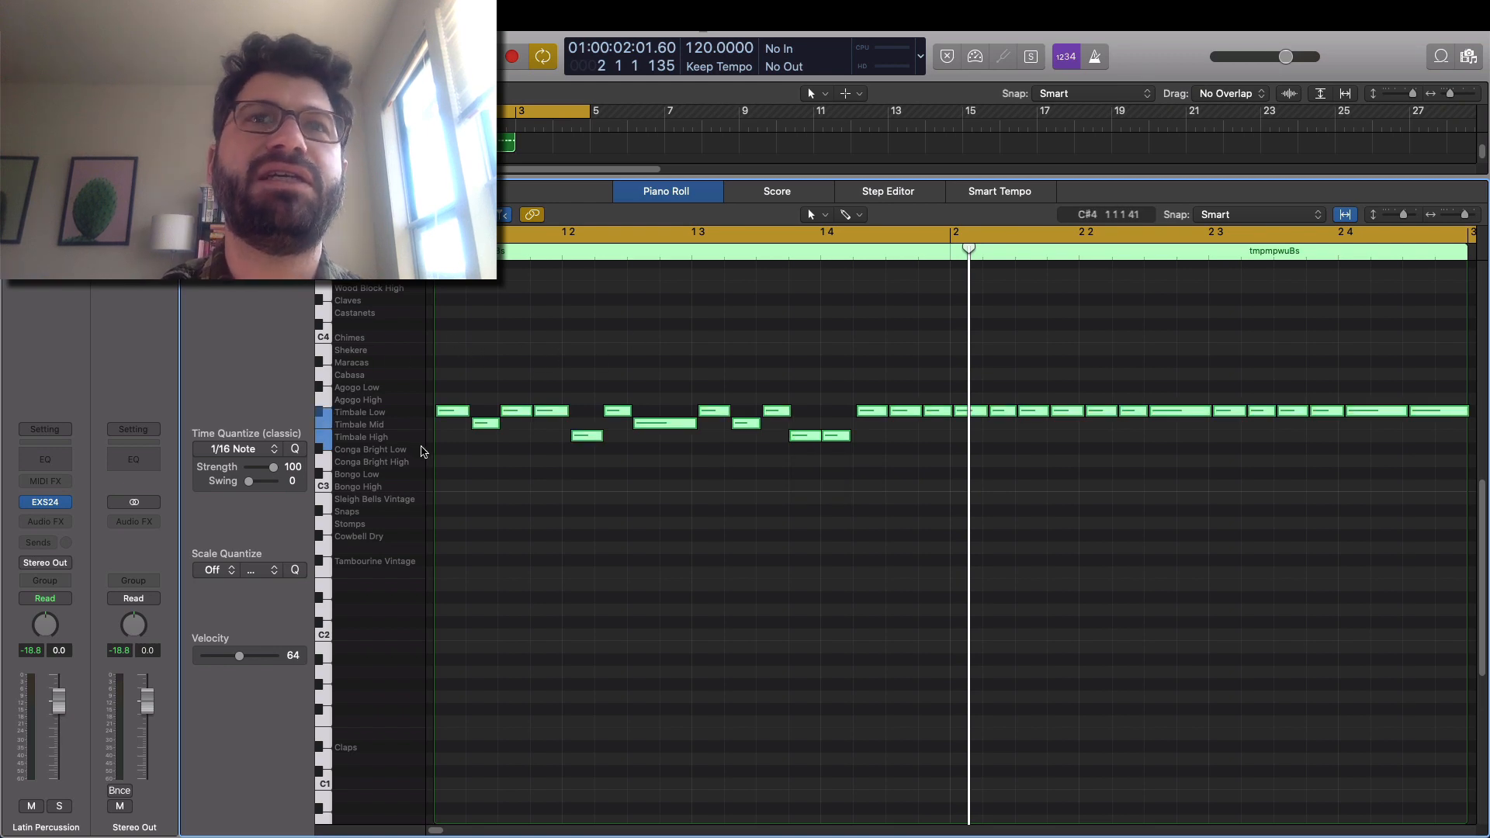
scroll(519, 526, "down", 5)
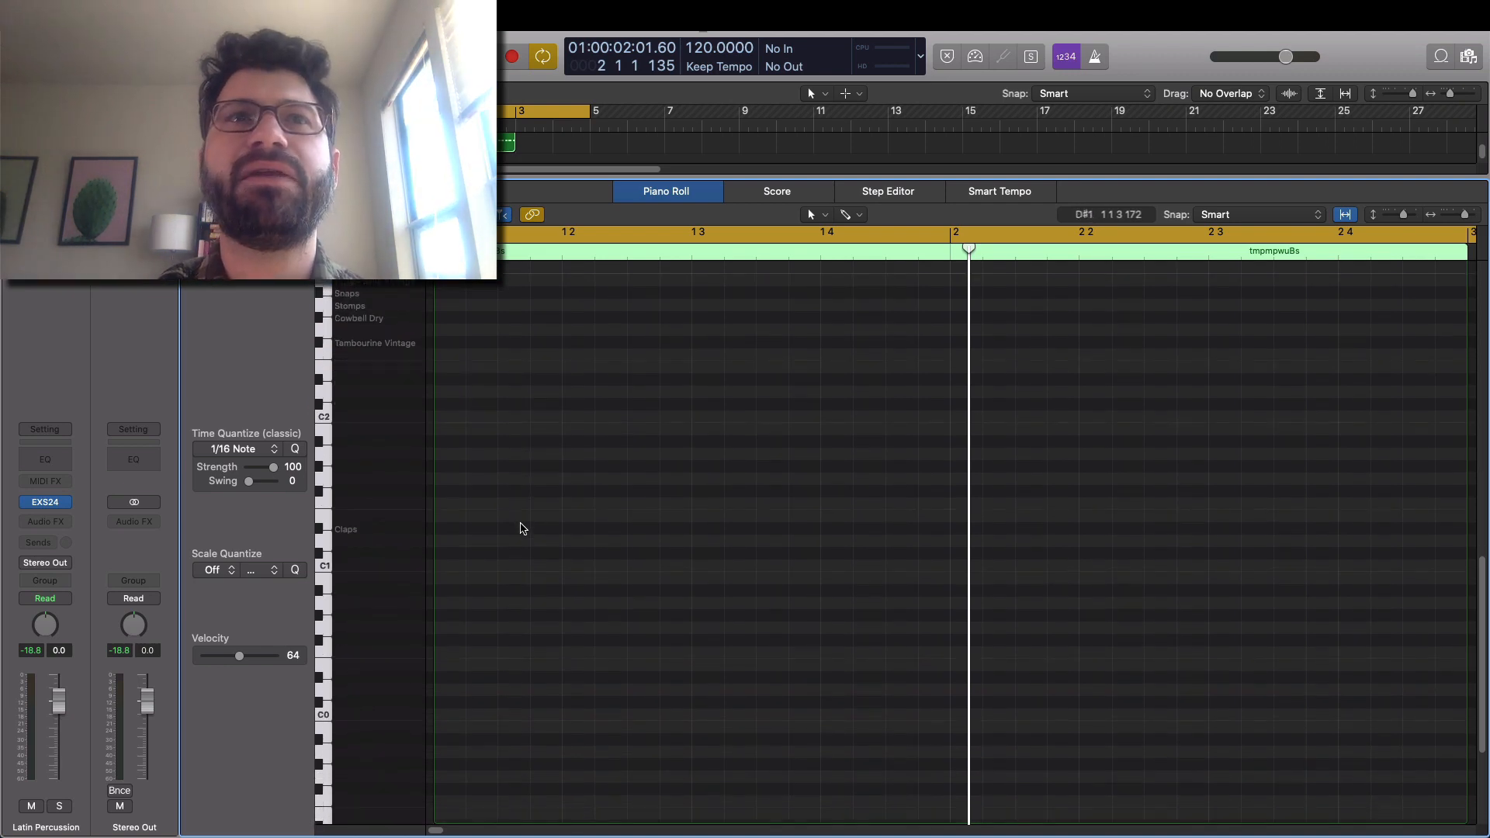
scroll(522, 529, "down", 3)
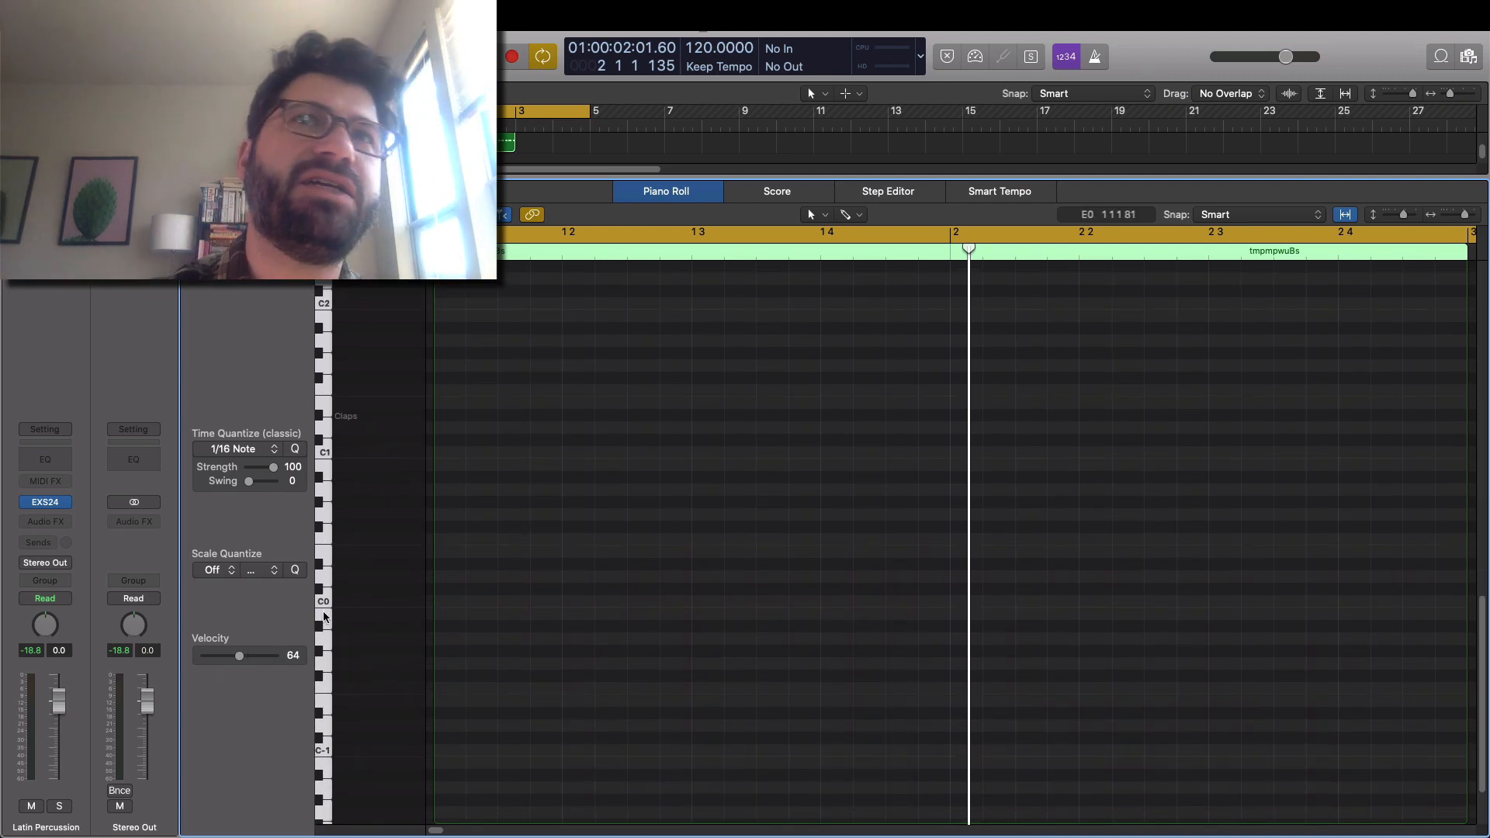
scroll(479, 465, "up", 10)
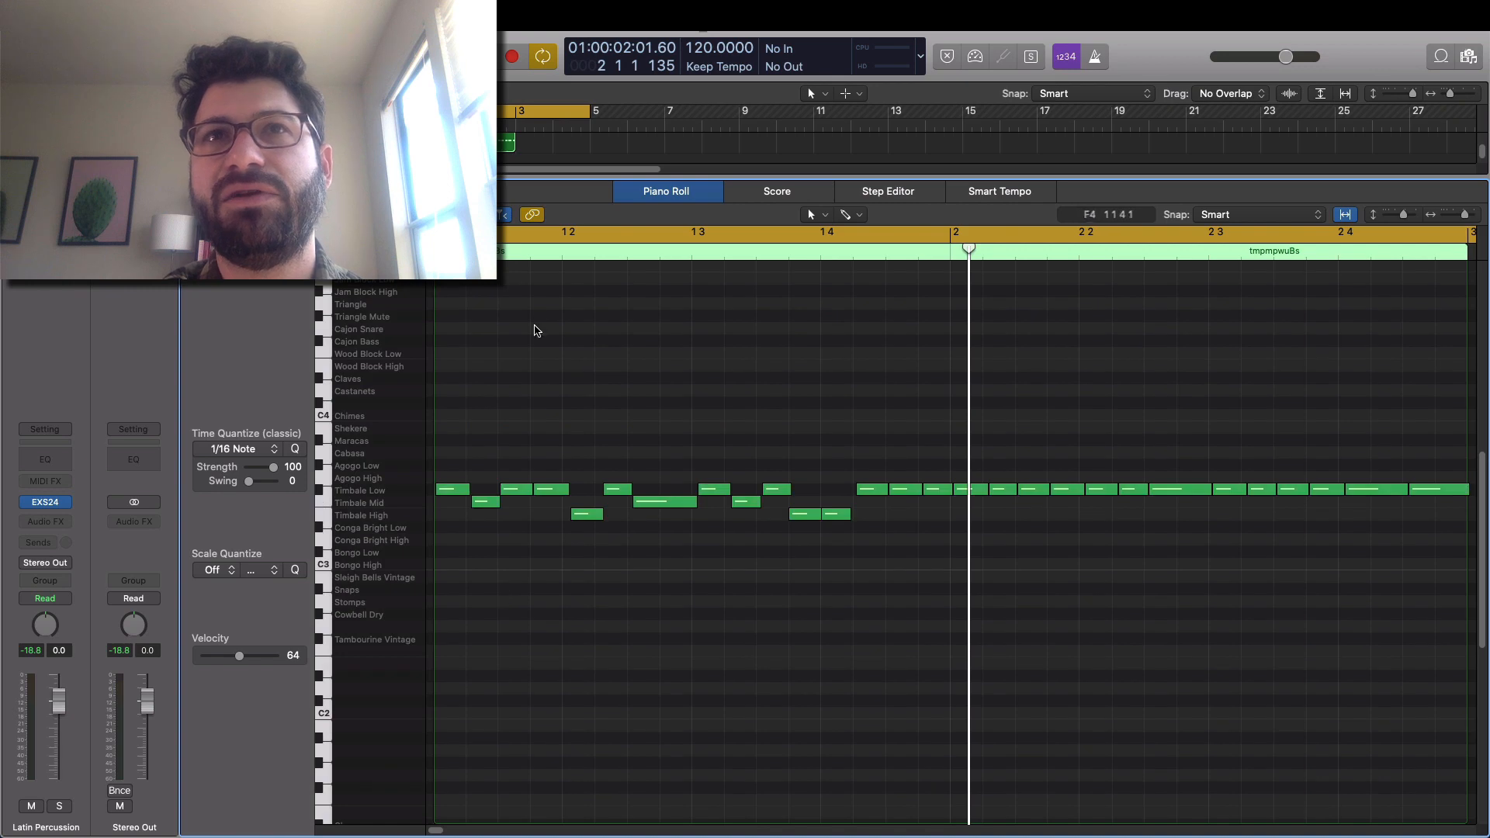
right_click(535, 377)
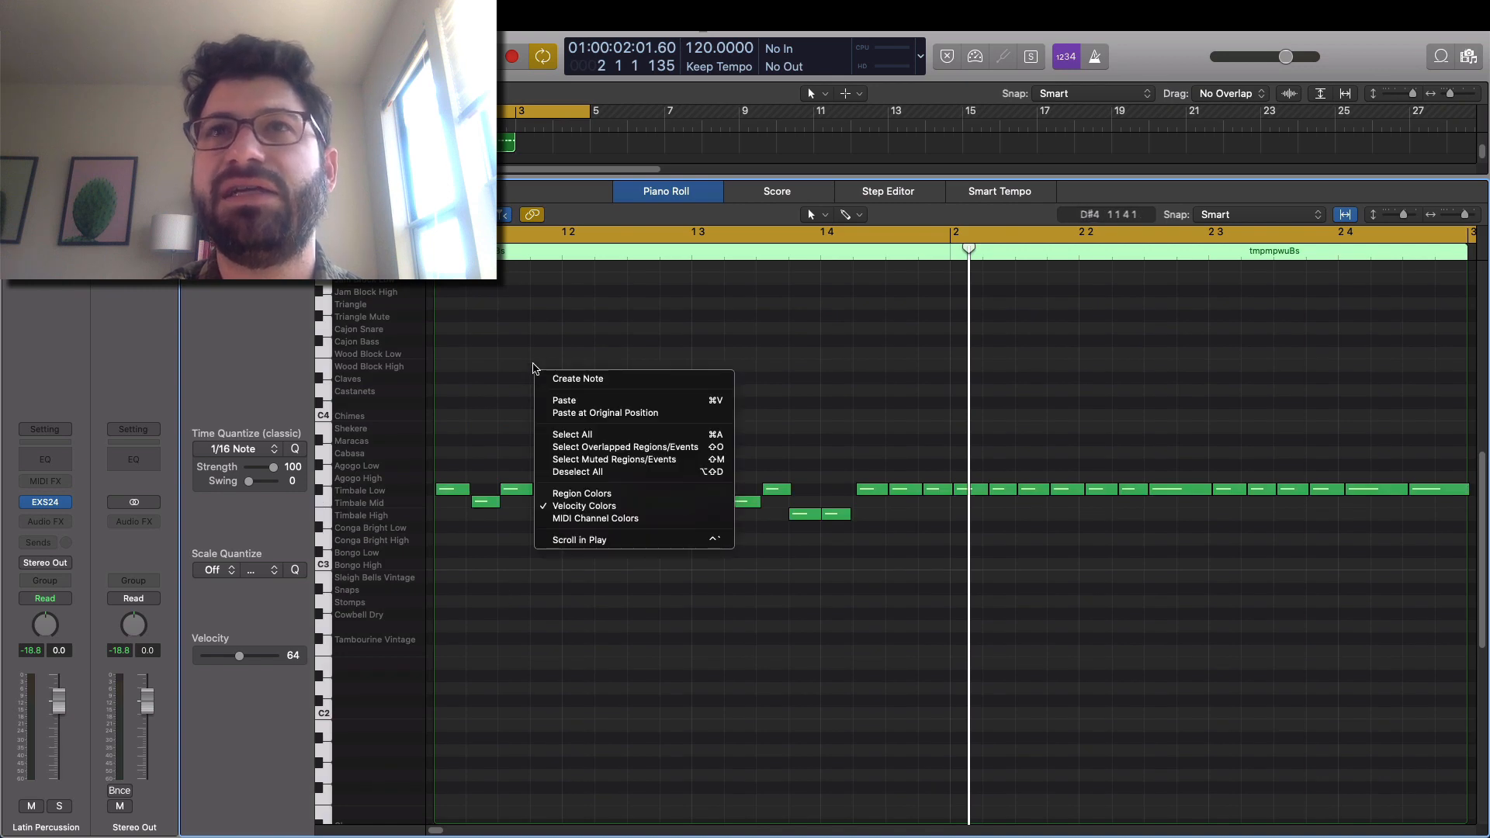
left_click(573, 338)
- Vary the velocities of several first-bar timbale notes with the Velocity Tool, including 74 for the long Timbale Mid note, and play the pattern from the start
left_click(824, 215)
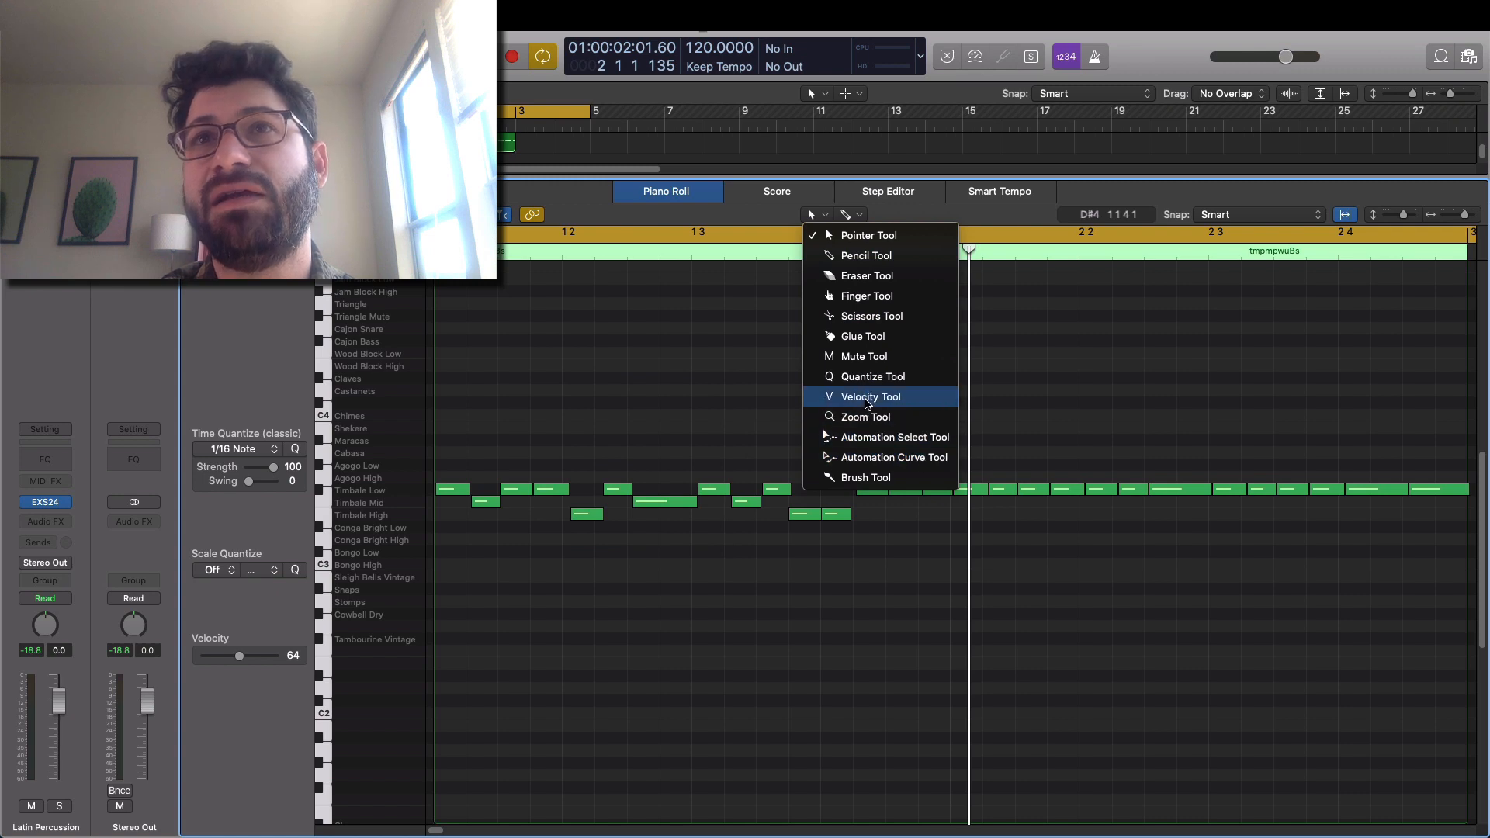
left_click(867, 398)
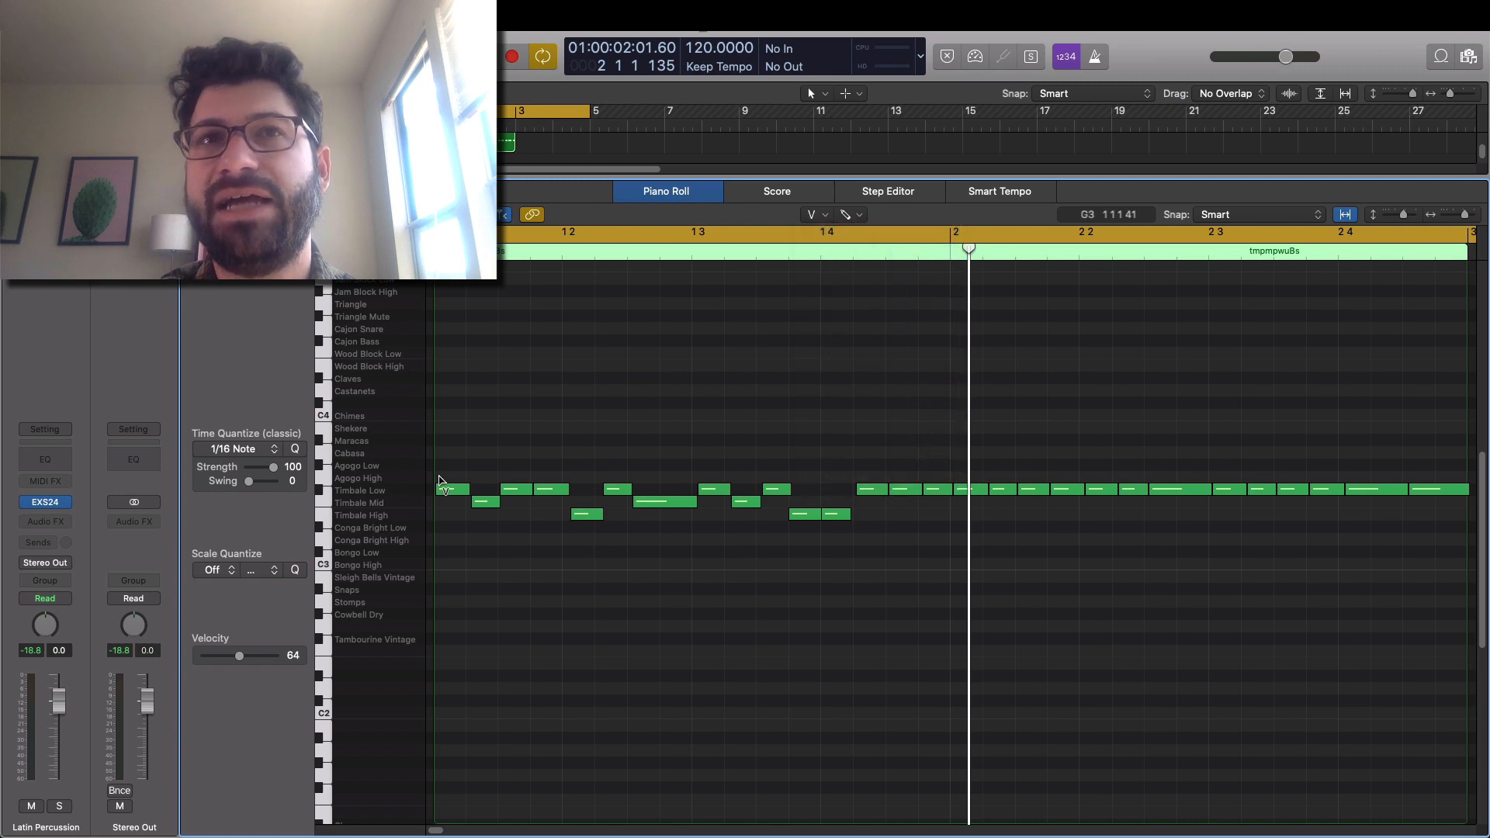
left_click_drag(450, 495, 479, 543)
left_click_drag(514, 490, 588, 510)
left_click_drag(618, 490, 666, 487)
left_click(668, 503)
key("Return")
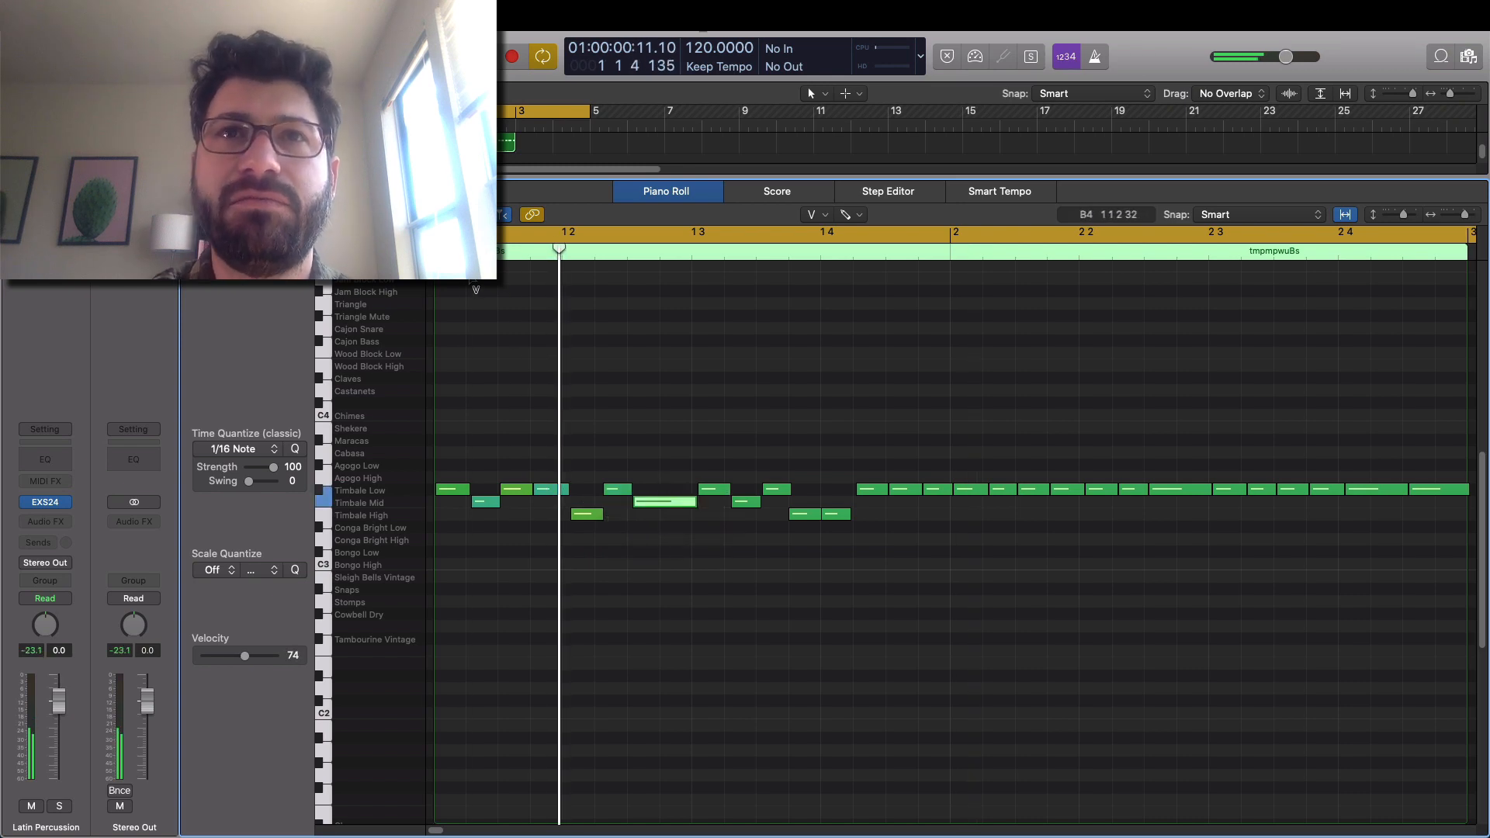